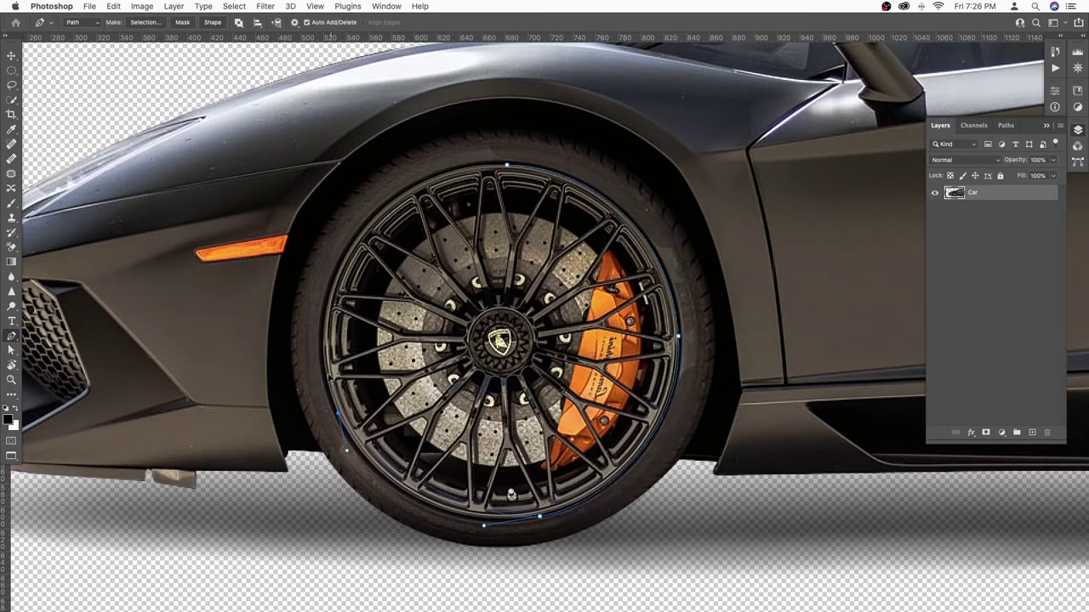
# Step: Refine the closed pen path around the front wheel rim by adjusting its anchors and curve handles to follow the rim's edge
pyautogui.moveTo(350, 456); pyautogui.dragTo(379, 508)
pyautogui.moveTo(507, 167); pyautogui.dragTo(586, 160)
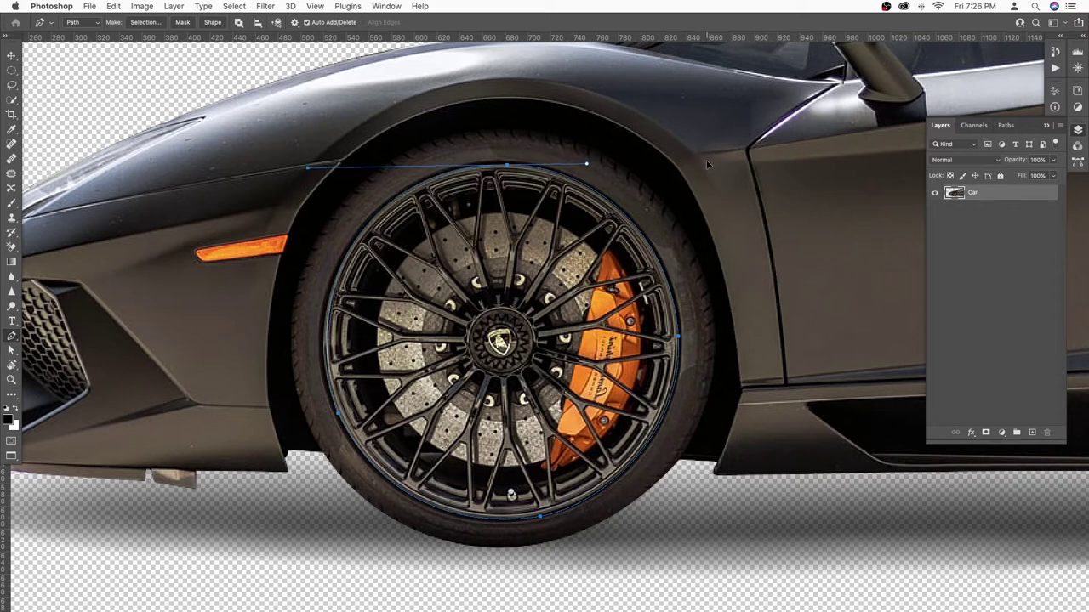
pyautogui.click(336, 299)
pyautogui.moveTo(337, 291); pyautogui.dragTo(331, 292)
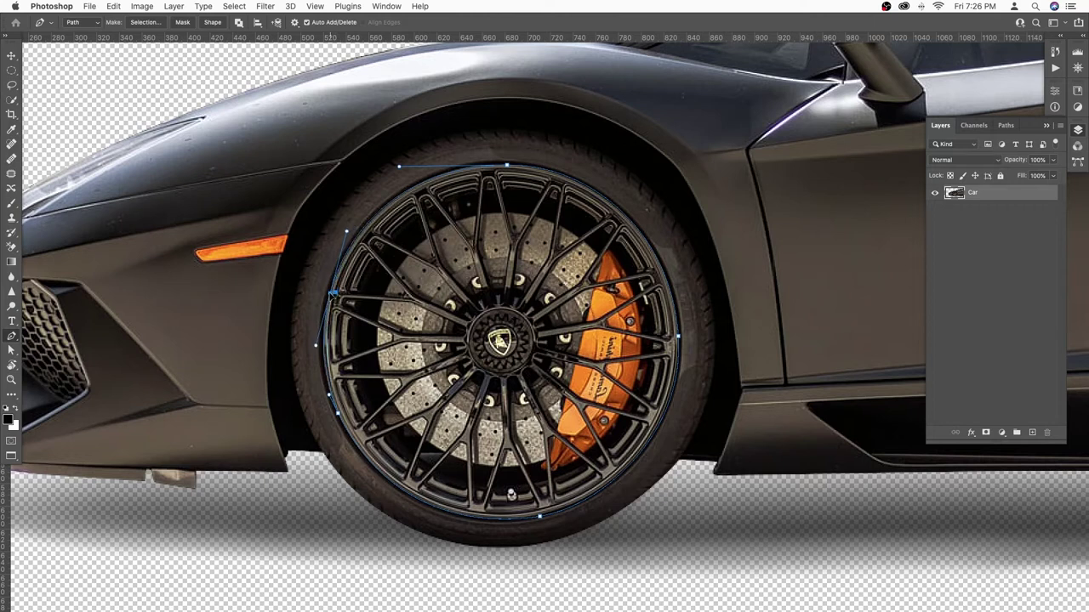
pyautogui.moveTo(398, 169); pyautogui.dragTo(408, 166)
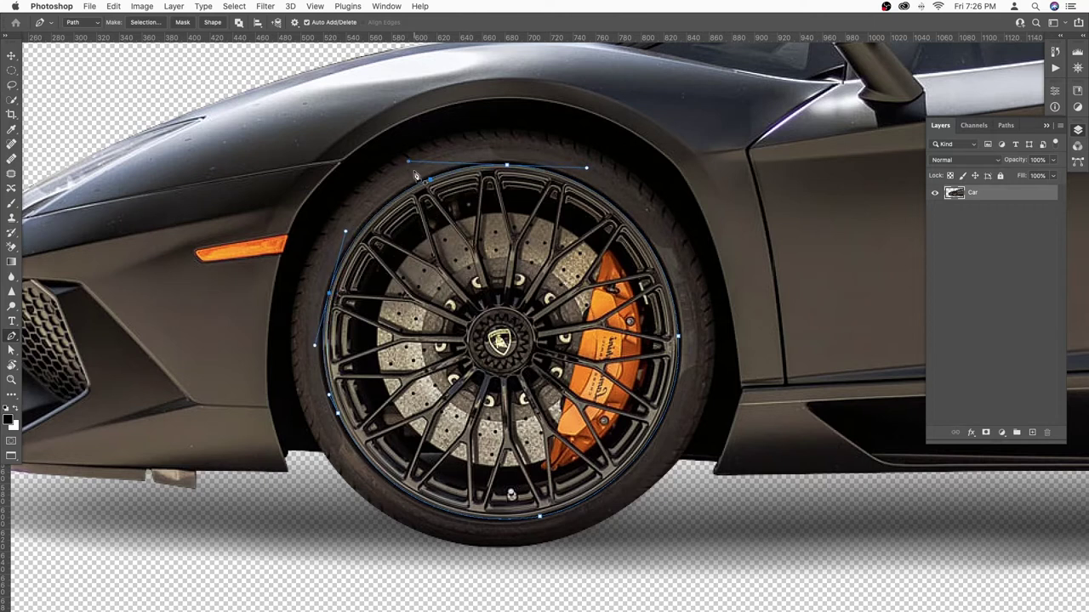
pyautogui.click(539, 517)
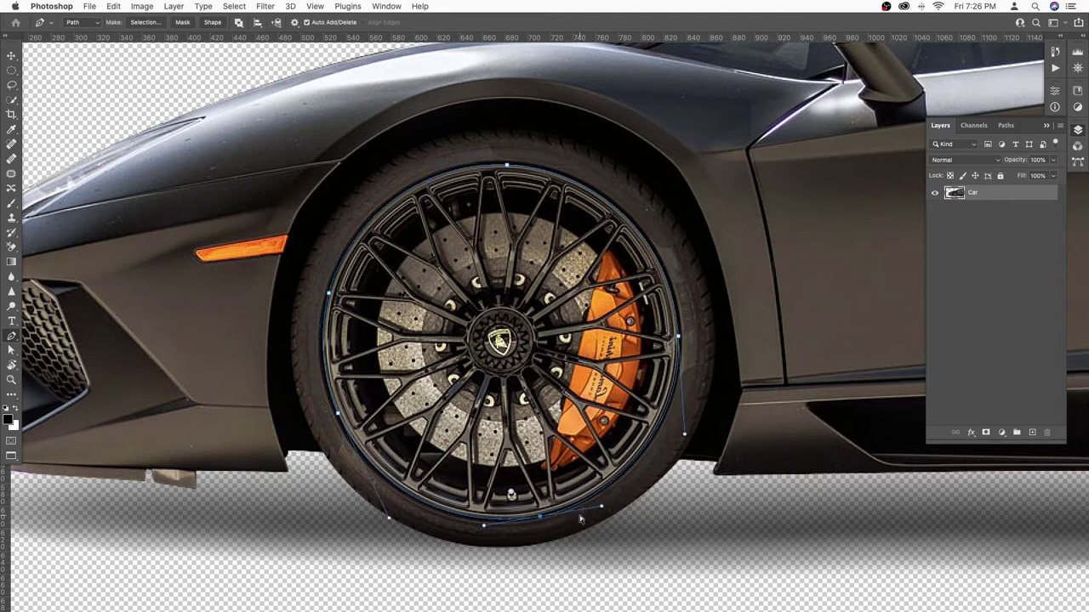
pyautogui.moveTo(602, 510); pyautogui.dragTo(608, 504)
# Step: Convert the rim path to a selection and preview its coverage as a quick mask overlay
pyautogui.press('super+0')
pyautogui.press('super+Return')
pyautogui.press('q')
pyautogui.press('q')
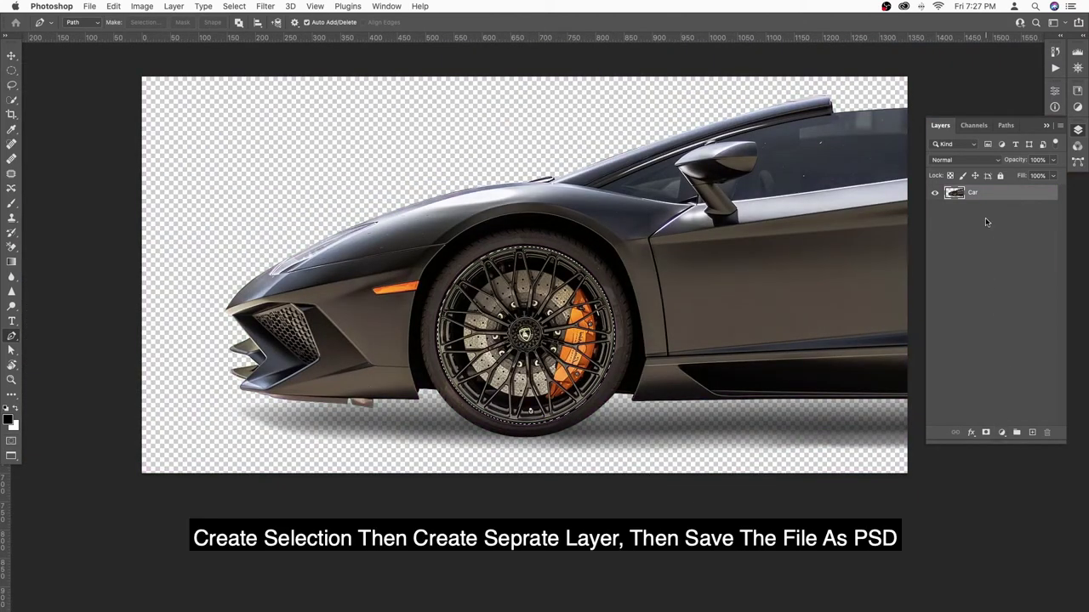
pyautogui.press('q')
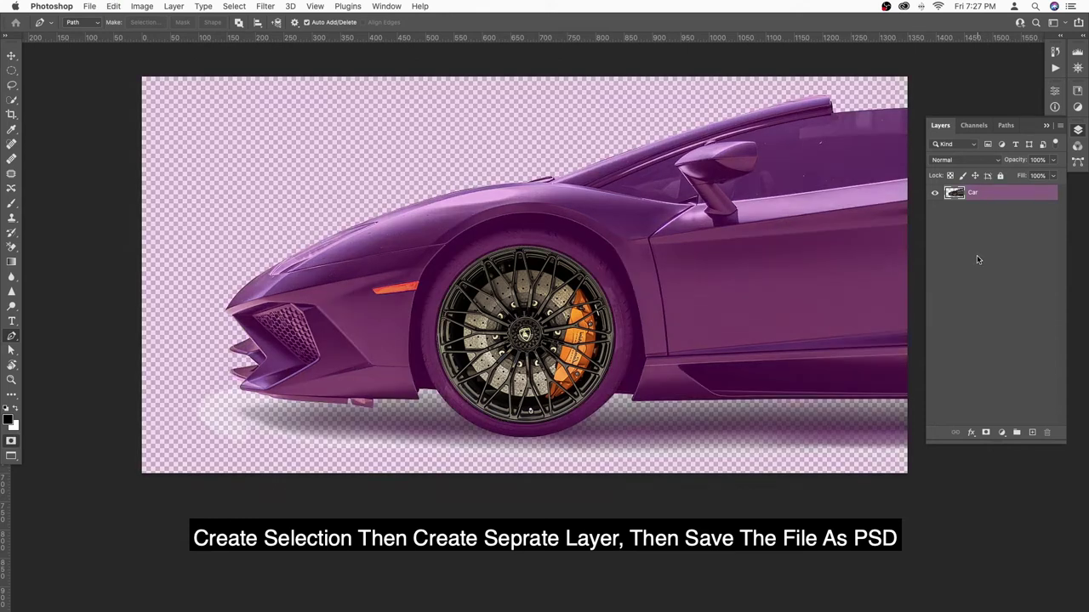
pyautogui.press('q')
# Step: Save the work path under the name Rim Path
pyautogui.click(1006, 125)
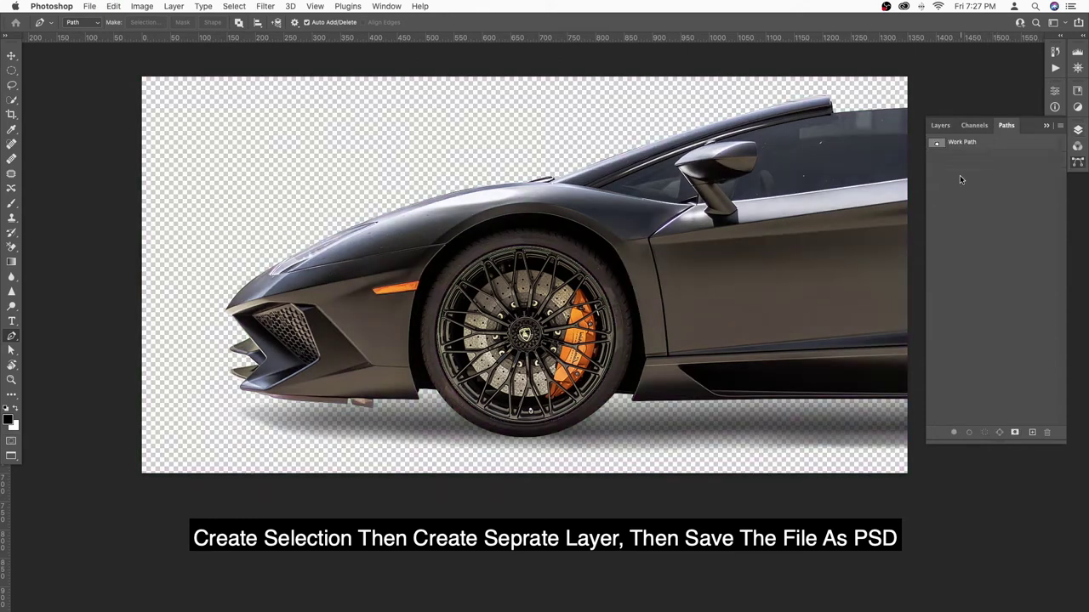
pyautogui.doubleClick(942, 146)
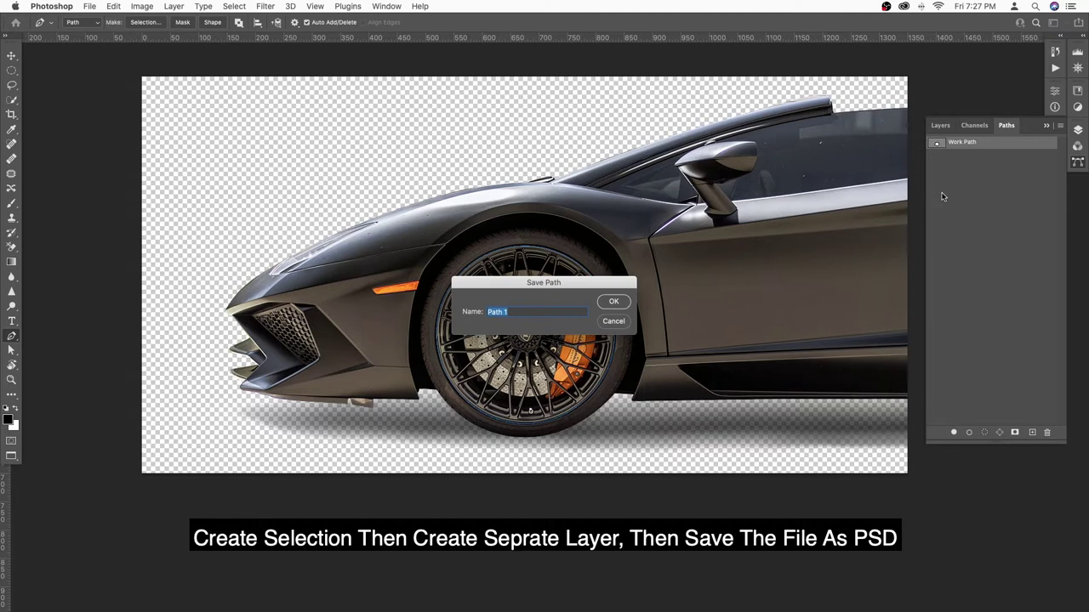
pyautogui.write('Rim Path')
pyautogui.press('Return')
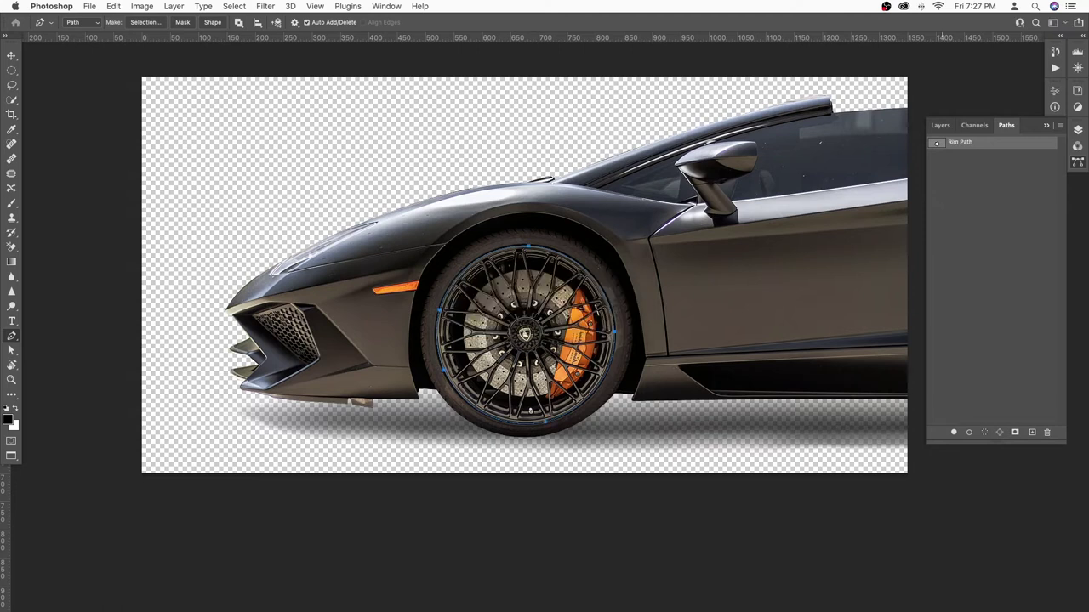
# Step: Duplicate the Car layer and mask the copy to the rim using a selection loaded from Rim Path
pyautogui.click(939, 125)
pyautogui.moveTo(985, 196); pyautogui.dragTo(1032, 432)
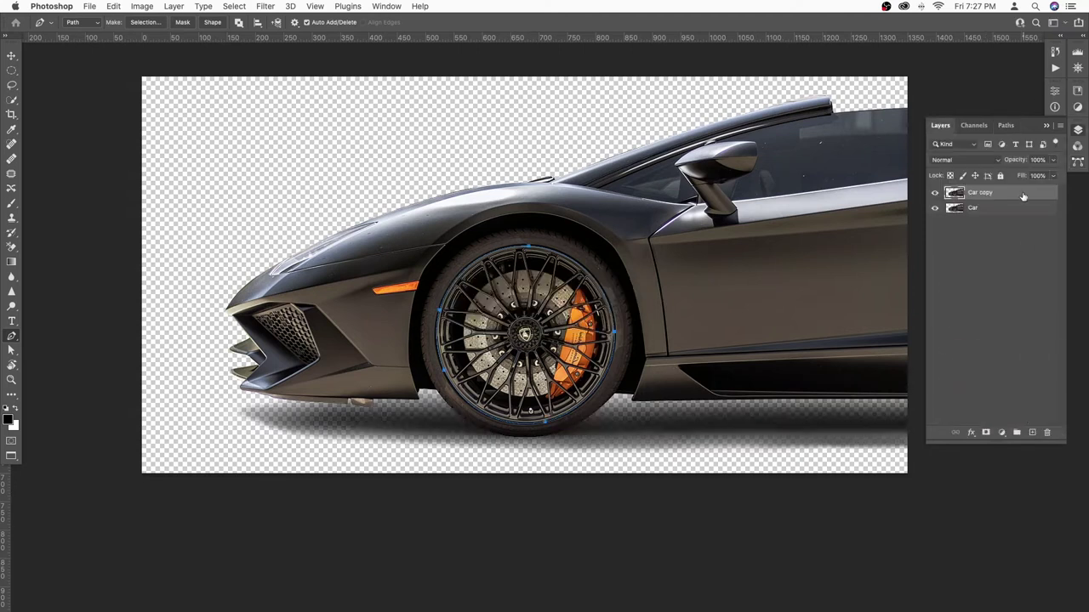
pyautogui.click(1004, 126)
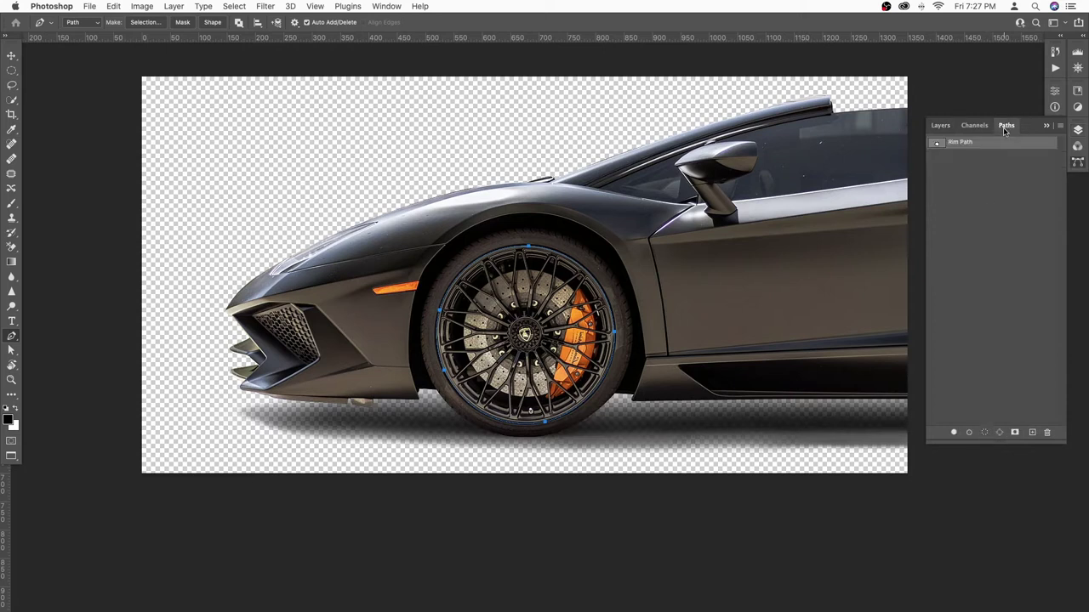
pyautogui.keyDown('super'); pyautogui.click(938, 147); pyautogui.keyUp('super')
pyautogui.click(940, 125)
pyautogui.click(986, 432)
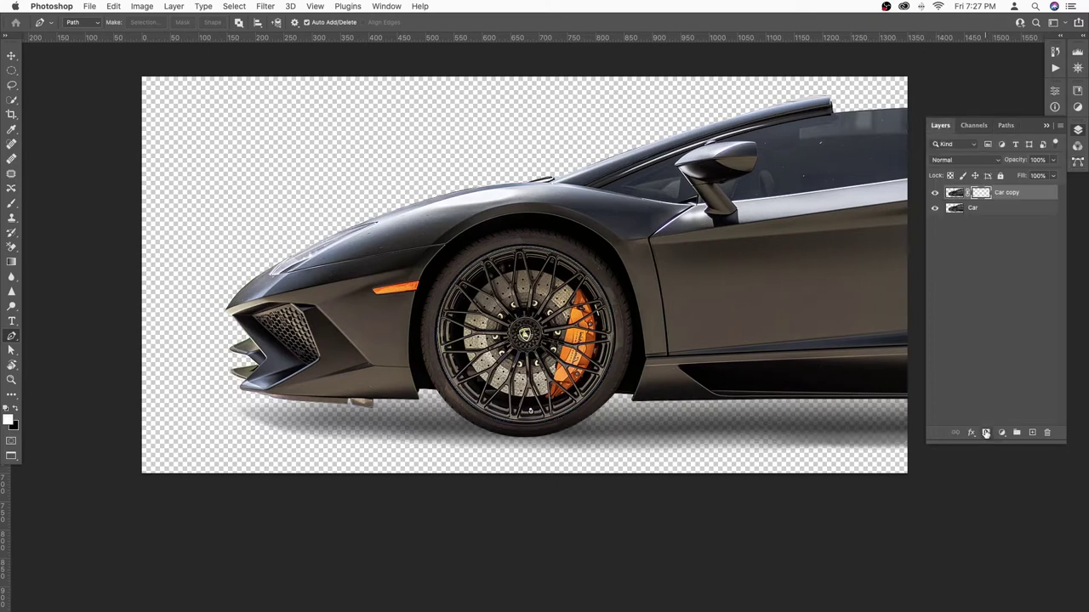
pyautogui.click(936, 209)
pyautogui.click(936, 210)
pyautogui.press('super+t')
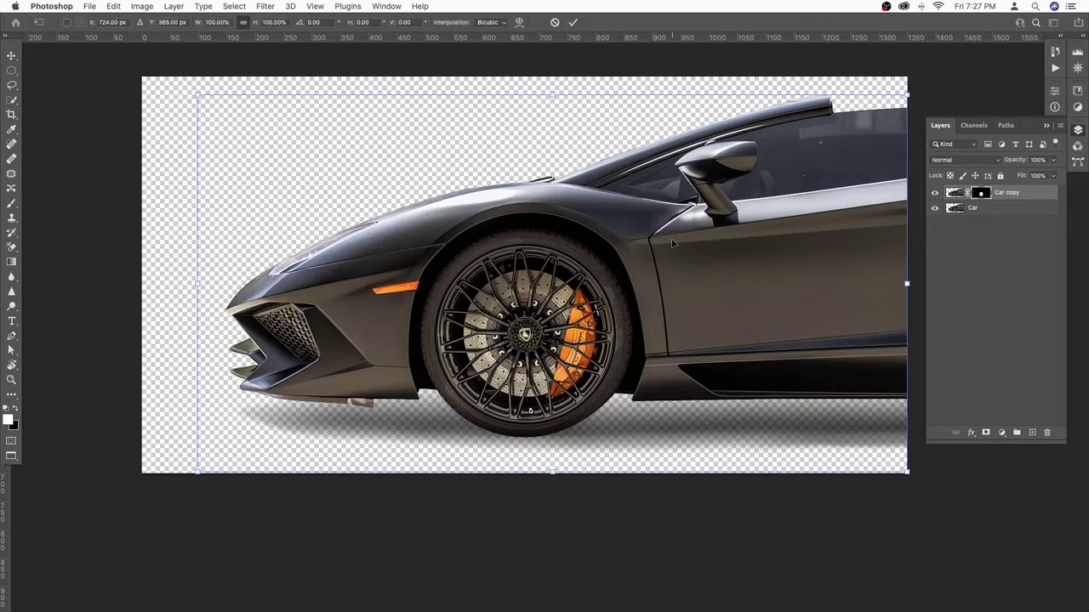
pyautogui.moveTo(917, 97); pyautogui.dragTo(939, 334)
pyautogui.press('super+z')
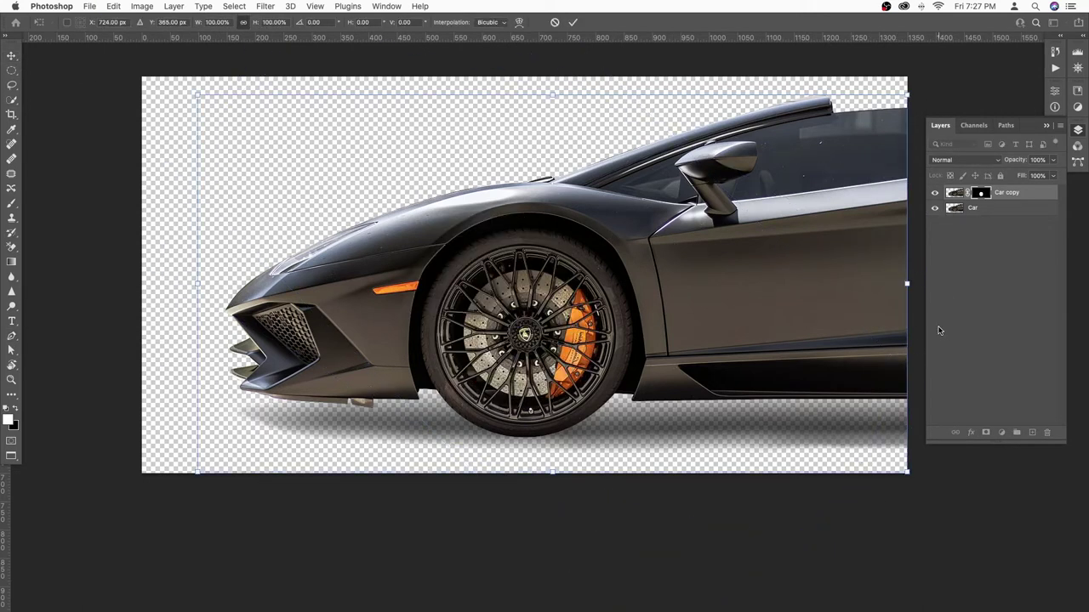
pyautogui.press('Escape')
# Step: Apply the layer mask on the Car copy layer and free-transform the isolated rim
pyautogui.moveTo(980, 196); pyautogui.dragTo(1047, 431)
pyautogui.click(625, 212)
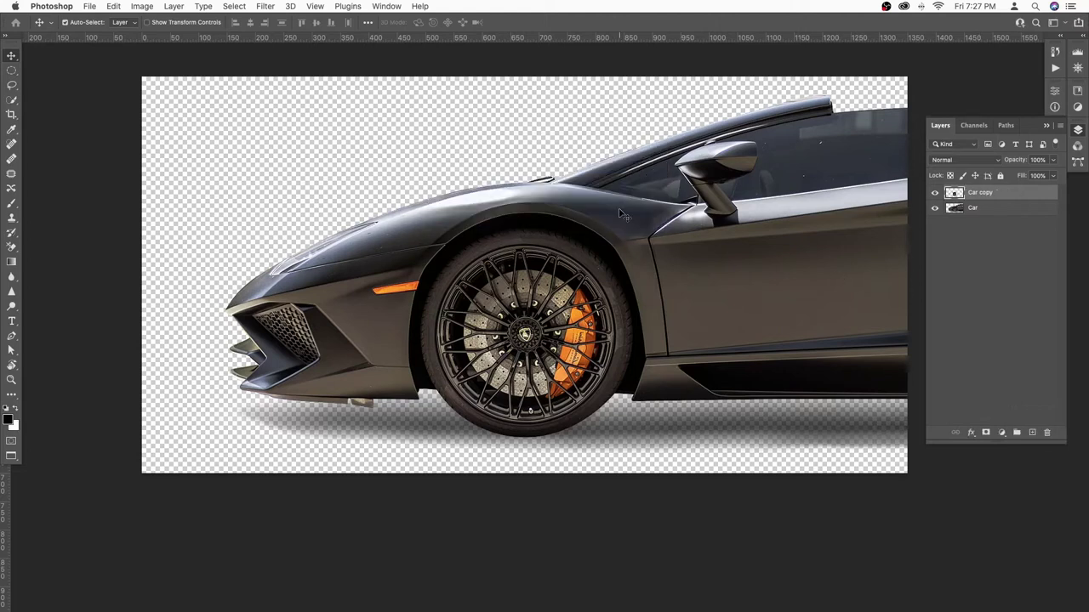
pyautogui.press('super+t')
pyautogui.moveTo(625, 248); pyautogui.dragTo(719, 193)
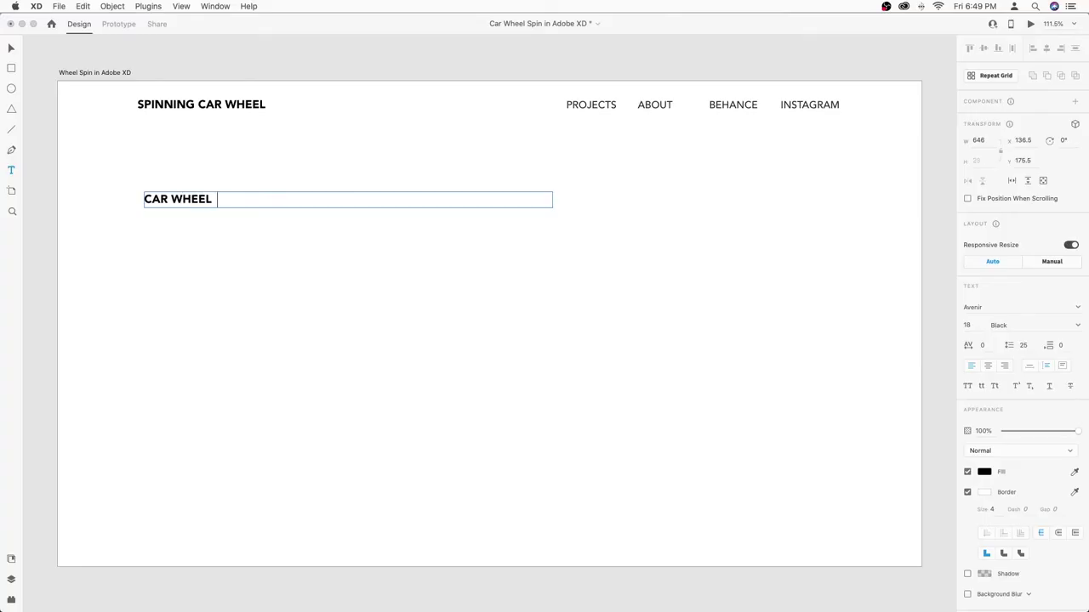
# Step: Switch to Adobe XD, complete the headline as CAR WHEEL SPIN and set its text size to 174
pyautogui.write('SPIN')
pyautogui.press('super+a')
pyautogui.click(989, 308)
pyautogui.press('Down')
pyautogui.press('Down')
pyautogui.press('Down')
pyautogui.write('180')
pyautogui.press('Return')
pyautogui.click(977, 329)
pyautogui.press('Down')
pyautogui.press('Down')
pyautogui.press('Down')
pyautogui.press('Down')
pyautogui.press('Down')
pyautogui.press('Down')
# Step: Try different fonts on the headline and set it to Anisette Std
pyautogui.click(982, 308)
pyautogui.press('Up')
pyautogui.press('Up')
pyautogui.press('Up')
pyautogui.press('Up')
pyautogui.press('Up')
pyautogui.press('Down')
pyautogui.press('Down')
pyautogui.press('Down')
pyautogui.press('Down')
pyautogui.press('Down')
pyautogui.press('Down')
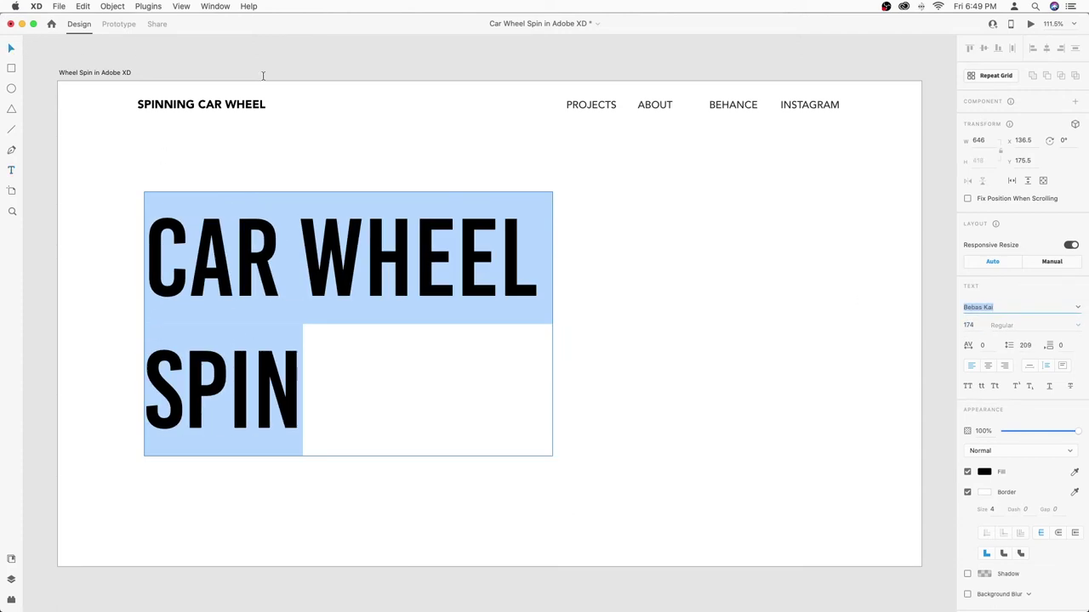
pyautogui.press('Up')
pyautogui.press('Up')
pyautogui.press('Up')
pyautogui.press('Up')
pyautogui.press('Up')
pyautogui.press('Up')
pyautogui.press('Down')
pyautogui.press('Down')
pyautogui.press('Return')
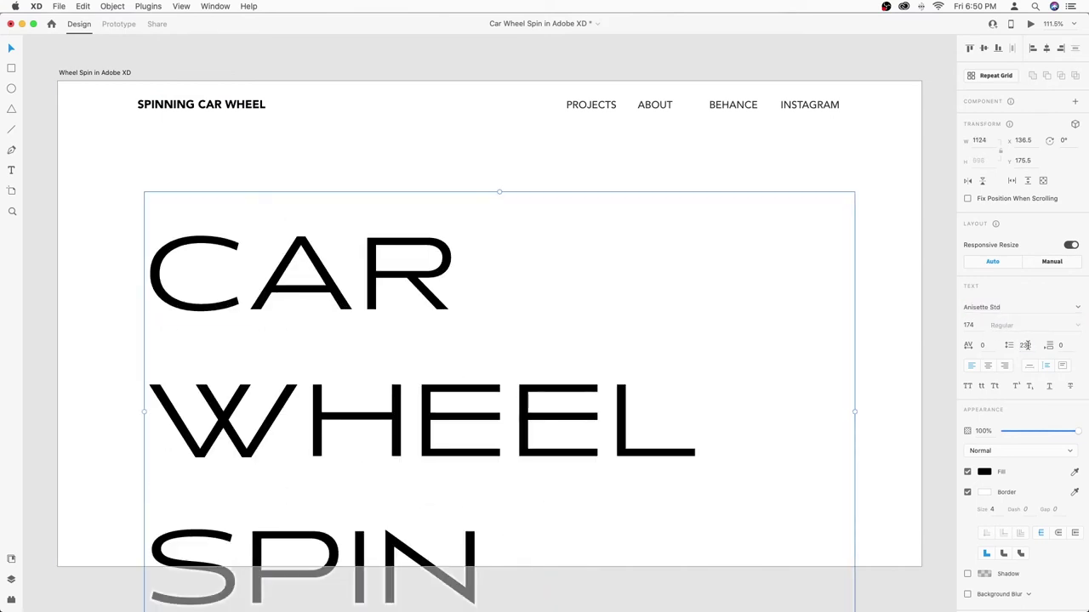
# Step: Set the headline's line spacing to 150 and replace its text with WHEEL
pyautogui.write('150')
pyautogui.press('Return')
pyautogui.doubleClick(353, 255)
pyautogui.press('super+a')
pyautogui.write('WHEEL')
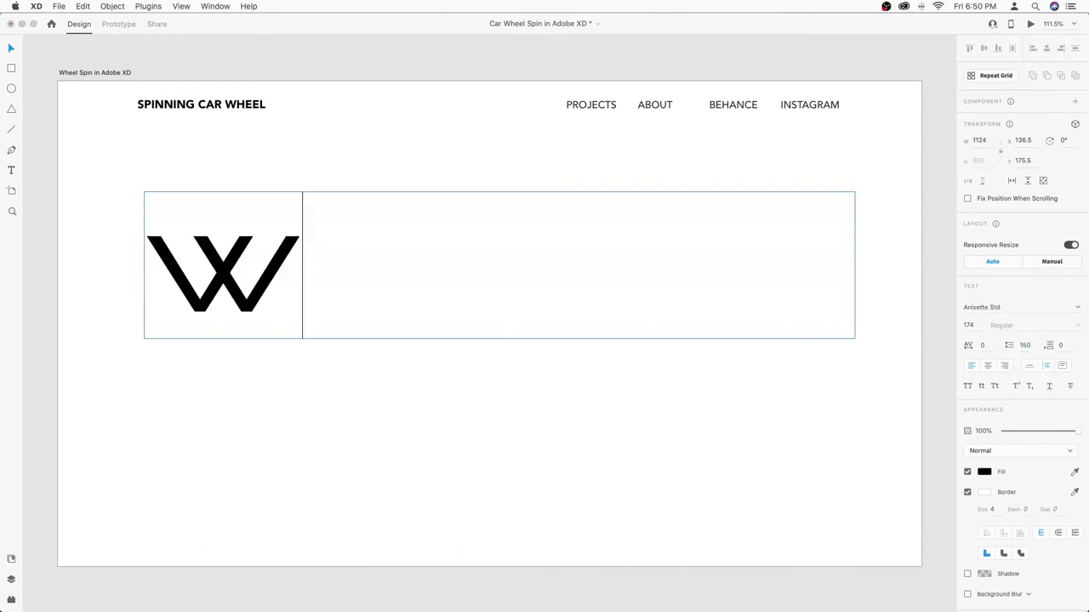
pyautogui.press('super+a')
# Step: Centre-align the WHEEL text and centre its text box horizontally and vertically on the artboard
pyautogui.click(8, 49)
pyautogui.click(987, 366)
pyautogui.click(983, 49)
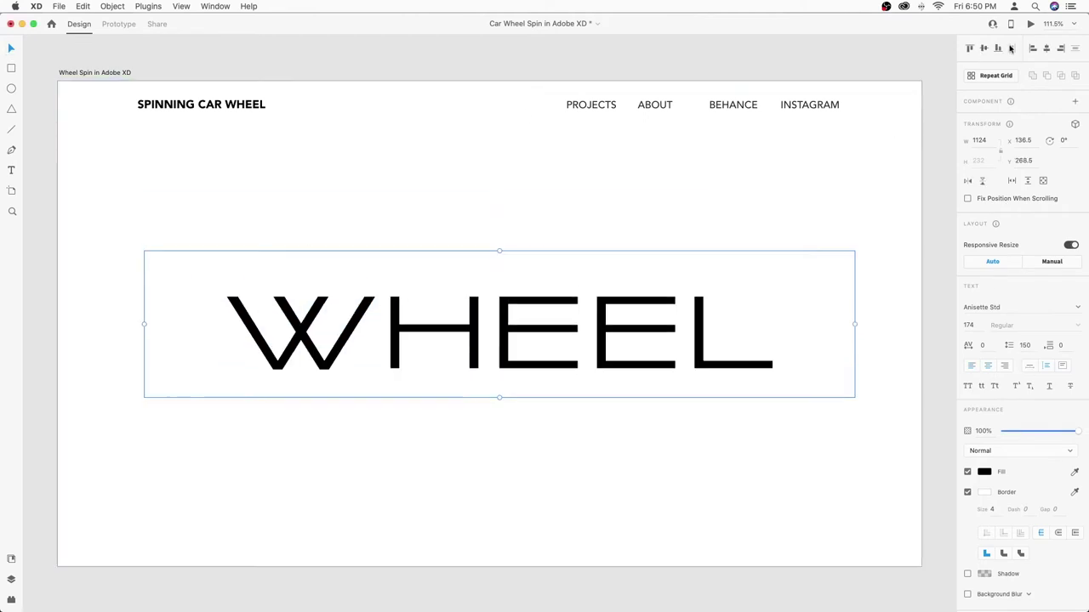
pyautogui.click(1046, 48)
# Step: Set the WHEEL headline's text size to 214 and its line spacing to 100
pyautogui.doubleClick(776, 355)
pyautogui.click(966, 325)
pyautogui.hotkey('shift', 'Up')
pyautogui.hotkey('shift', 'Up')
pyautogui.hotkey('shift', 'Up')
pyautogui.hotkey('shift', 'Up')
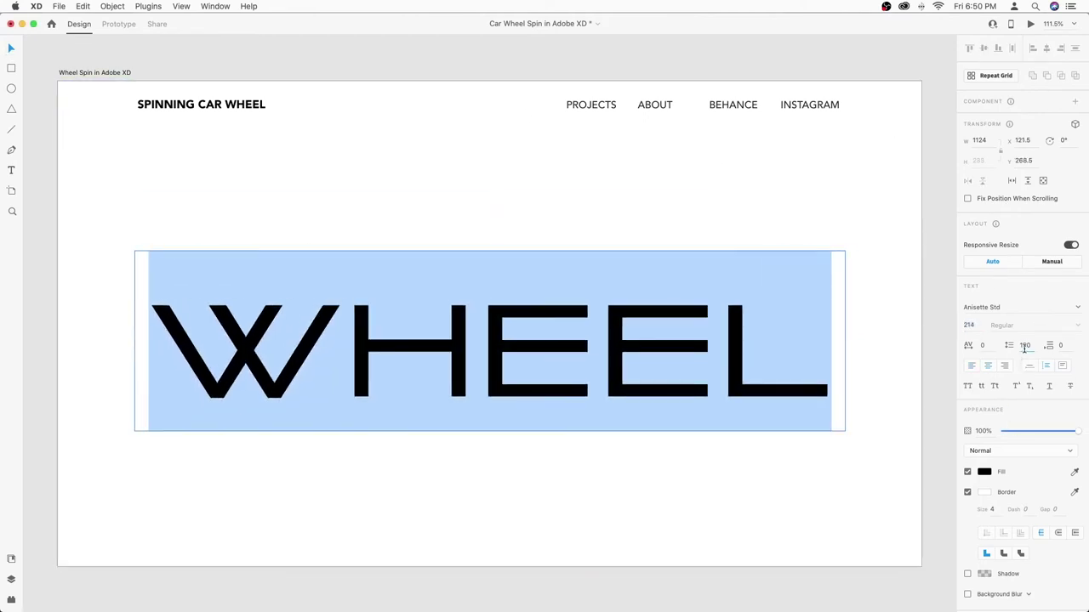
pyautogui.press('Escape')
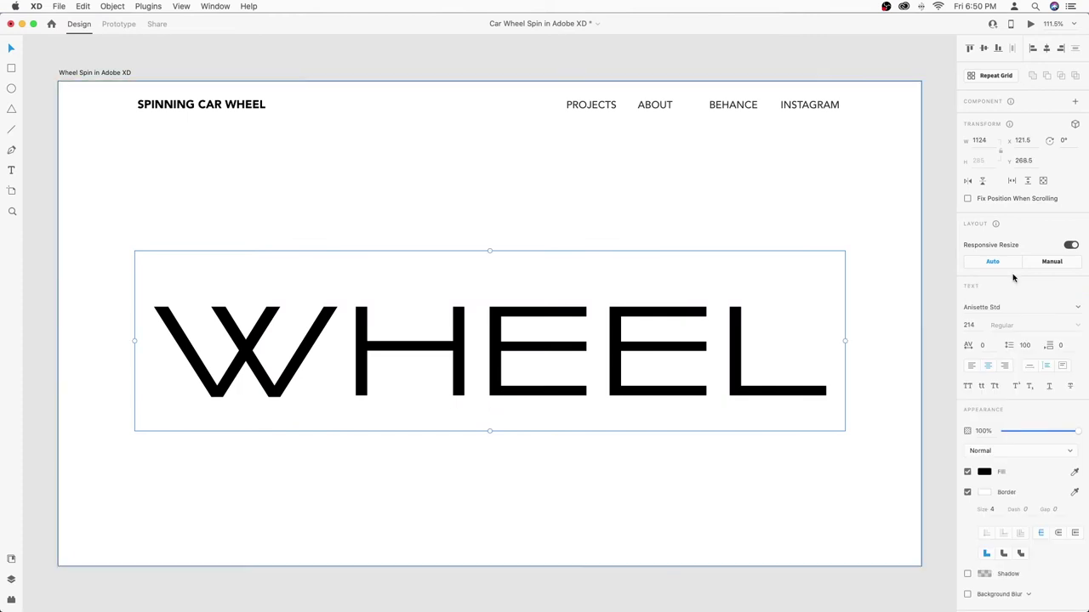
# Step: Replace the headline text WHEEL with SPIN
pyautogui.click(389, 182)
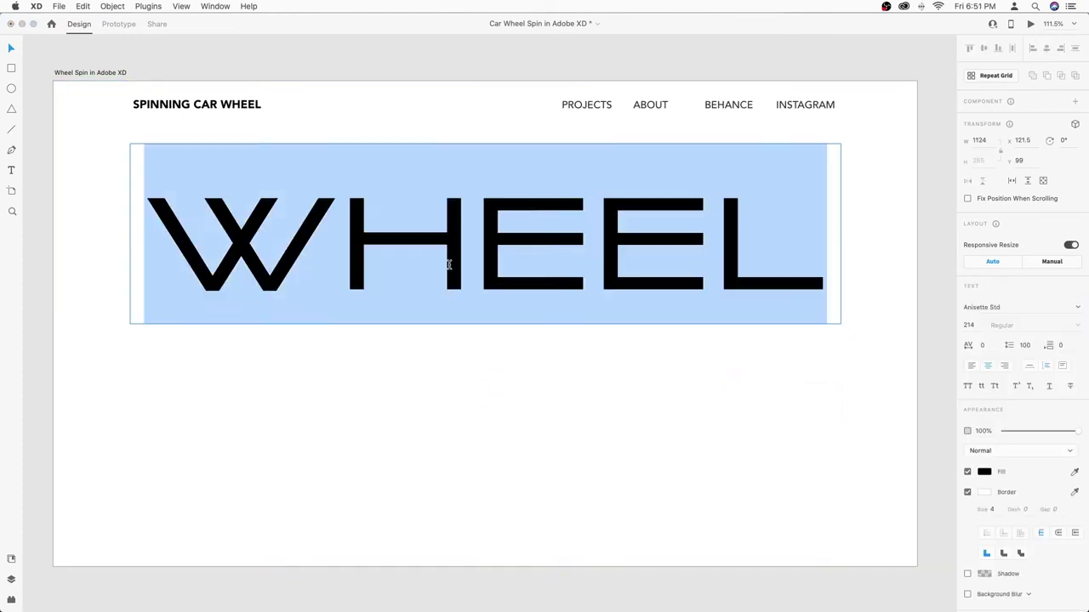
pyautogui.write('SPINN')
pyautogui.press('BackSpace')
pyautogui.press('Escape')
pyautogui.moveTo(576, 272); pyautogui.dragTo(579, 455)
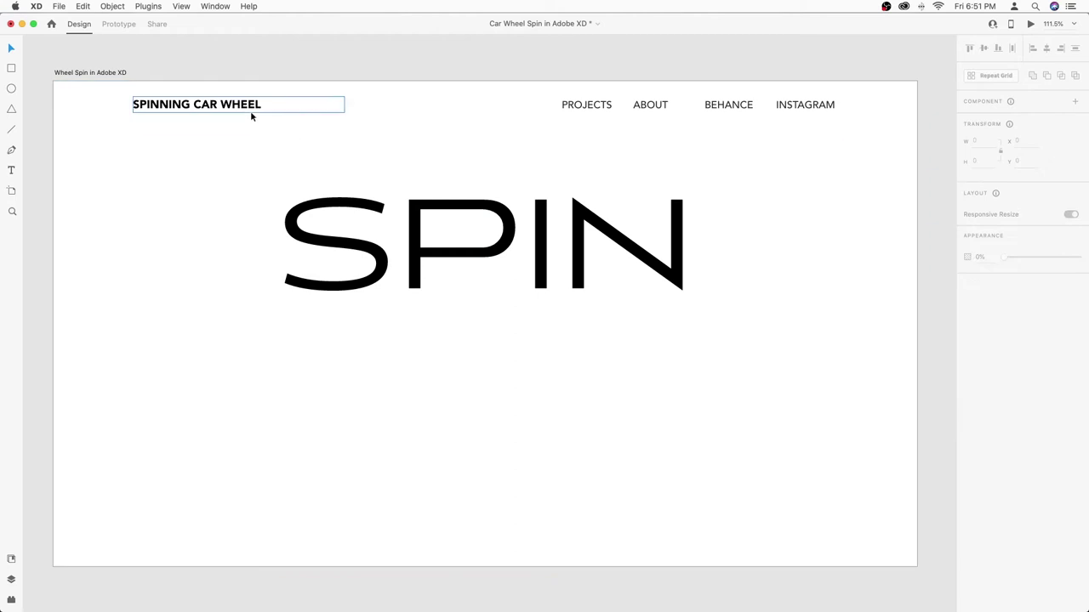
# Step: Change the header title SPINNING CAR WHEEL to CAR IN MOTION
pyautogui.click(241, 106)
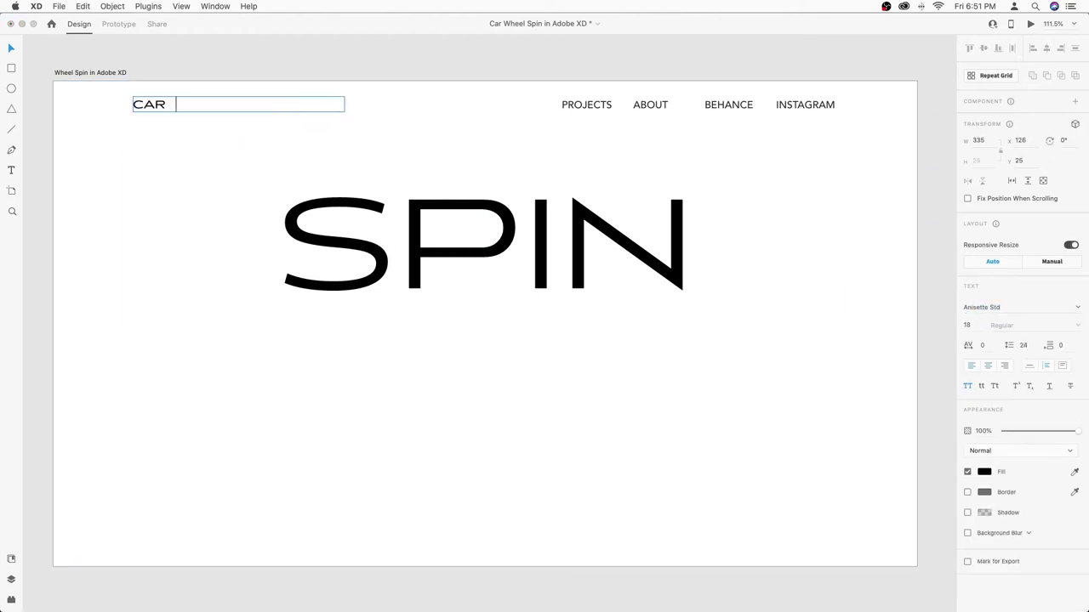
pyautogui.write('IN MOTION')
pyautogui.press('super+a')
# Step: Draw a rectangle of about 273 by 45 over the header title and fill it with orange
pyautogui.click(11, 68)
pyautogui.moveTo(124, 91); pyautogui.dragTo(297, 120)
pyautogui.click(984, 369)
pyautogui.click(948, 392)
pyautogui.click(931, 317)
pyautogui.click(1040, 386)
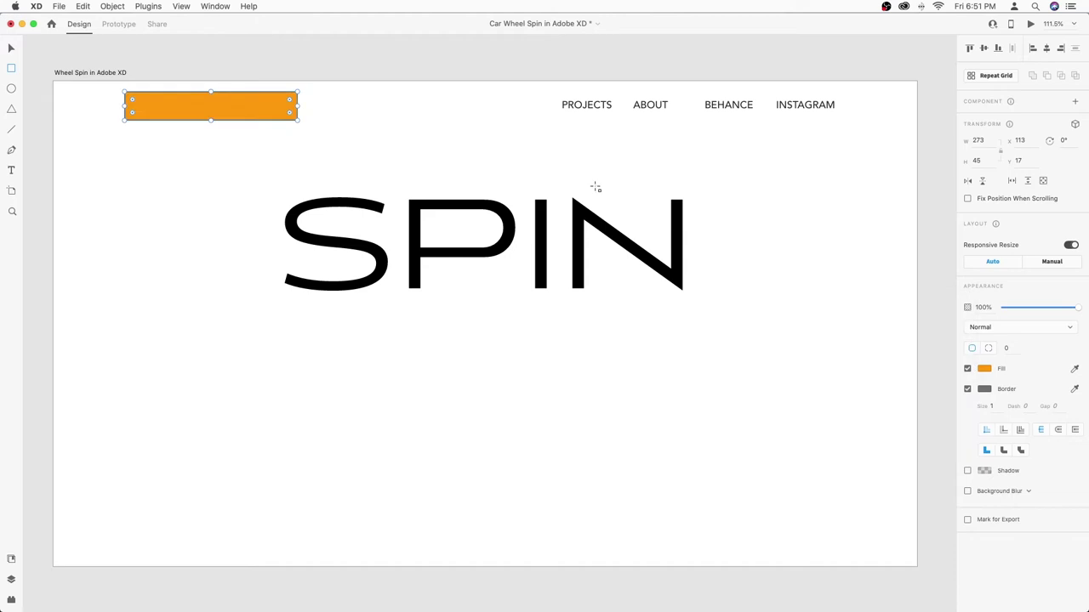
# Step: Remove the orange rectangle's border and send it behind the CAR IN MOTION title
pyautogui.scroll(5, 183, 104)
pyautogui.press('v')
pyautogui.click(967, 389)
pyautogui.press('super+shift+[')
pyautogui.click(339, 148)
pyautogui.press('super+shift+[')
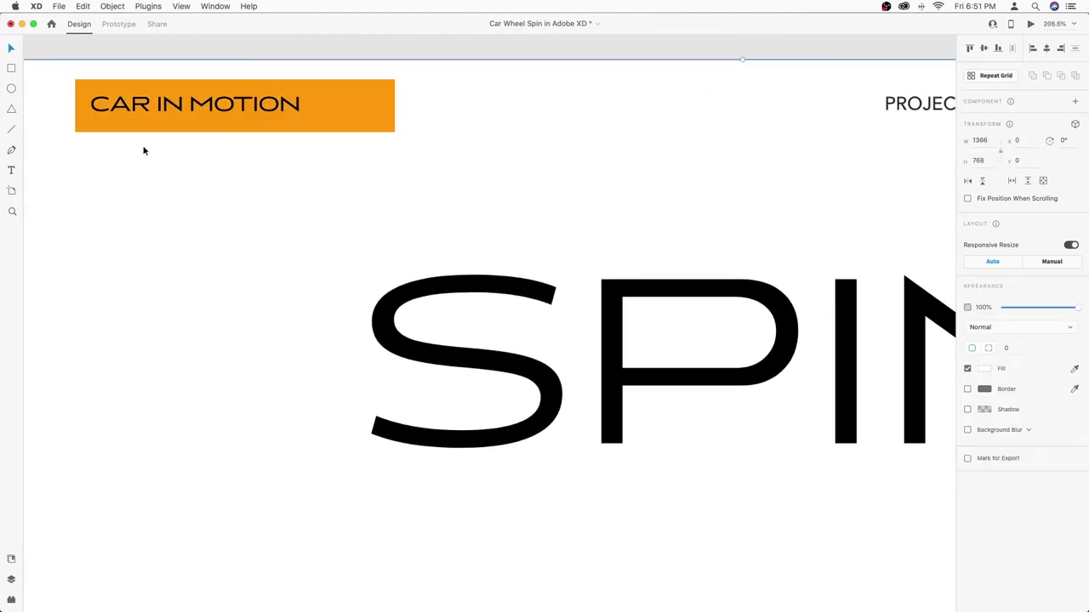
# Step: Centre the title in the orange rectangle, narrow the rectangle, and move both into the artboard's upper-left corner
pyautogui.press('super+minus')
pyautogui.click(468, 170)
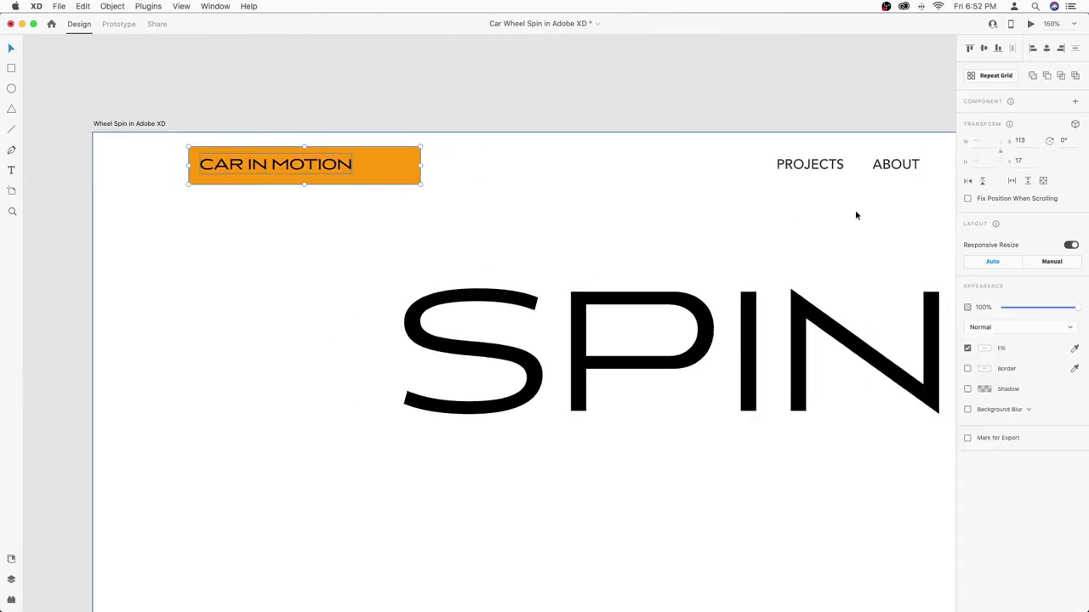
pyautogui.click(1047, 49)
pyautogui.rightClick(361, 159)
pyautogui.click(398, 258)
pyautogui.moveTo(420, 165); pyautogui.dragTo(370, 165)
pyautogui.moveTo(337, 171); pyautogui.dragTo(241, 156)
# Step: Place a copy of the orange rectangle at the artboard's upper-right corner
pyautogui.click(510, 111)
pyautogui.press('super+minus')
pyautogui.moveTo(510, 131); pyautogui.dragTo(430, 88)
pyautogui.moveTo(213, 170); pyautogui.dragTo(868, 170)
pyautogui.click(884, 208)
pyautogui.click(939, 158)
# Step: Draw a short horizontal line for the menu icon and colour its border black
pyautogui.press('z')
pyautogui.moveTo(777, 141); pyautogui.dragTo(934, 194)
pyautogui.press('v')
pyautogui.click(669, 338)
pyautogui.click(12, 129)
pyautogui.moveTo(368, 164); pyautogui.dragTo(432, 165)
pyautogui.click(984, 318)
pyautogui.moveTo(861, 319); pyautogui.dragTo(845, 342)
pyautogui.press('v')
pyautogui.click(459, 191)
# Step: Duplicate the line below itself, space the menu icon lines evenly and set their thickness to 2
pyautogui.moveTo(411, 164); pyautogui.dragTo(411, 188)
pyautogui.moveTo(370, 151); pyautogui.dragTo(422, 192)
pyautogui.click(1075, 50)
pyautogui.click(481, 189)
pyautogui.moveTo(357, 149); pyautogui.dragTo(424, 178)
pyautogui.click(995, 334)
pyautogui.write('2')
# Step: Delete the old navigation links from the header
pyautogui.click(505, 221)
pyautogui.rightClick(569, 339)
pyautogui.click(629, 438)
pyautogui.click(585, 212)
pyautogui.click(537, 313)
pyautogui.press('Delete')
# Step: Group the menu icon lines and move the group onto the orange rectangle in the artboard's upper-right corner
pyautogui.moveTo(366, 138); pyautogui.dragTo(449, 216)
pyautogui.press('super+g')
pyautogui.moveTo(409, 178); pyautogui.dragTo(816, 301)
pyautogui.press('Escape')
# Step: Centre the menu icon horizontally and vertically on its orange background
pyautogui.click(798, 321)
pyautogui.keyDown('shift'); pyautogui.click(842, 288); pyautogui.keyUp('shift')
pyautogui.click(1046, 49)
pyautogui.click(984, 48)
pyautogui.moveTo(140, 330); pyautogui.dragTo(695, 332)
pyautogui.click(372, 78)
pyautogui.press('super+0')
# Step: Import the prepared car PSD file into the artboard
pyautogui.click(59, 6)
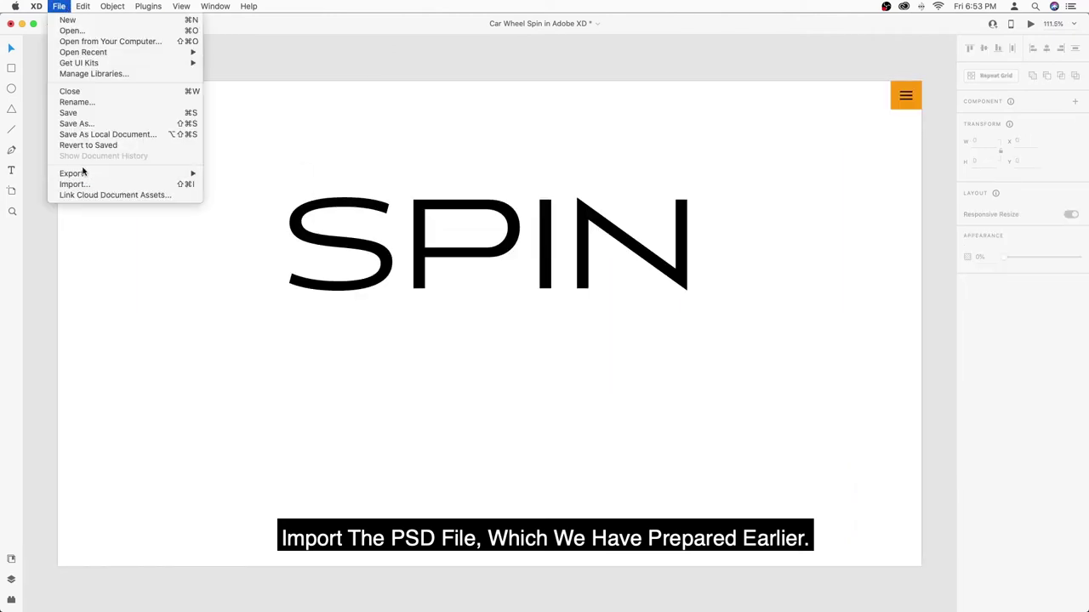
pyautogui.click(85, 184)
pyautogui.click(460, 88)
pyautogui.click(743, 277)
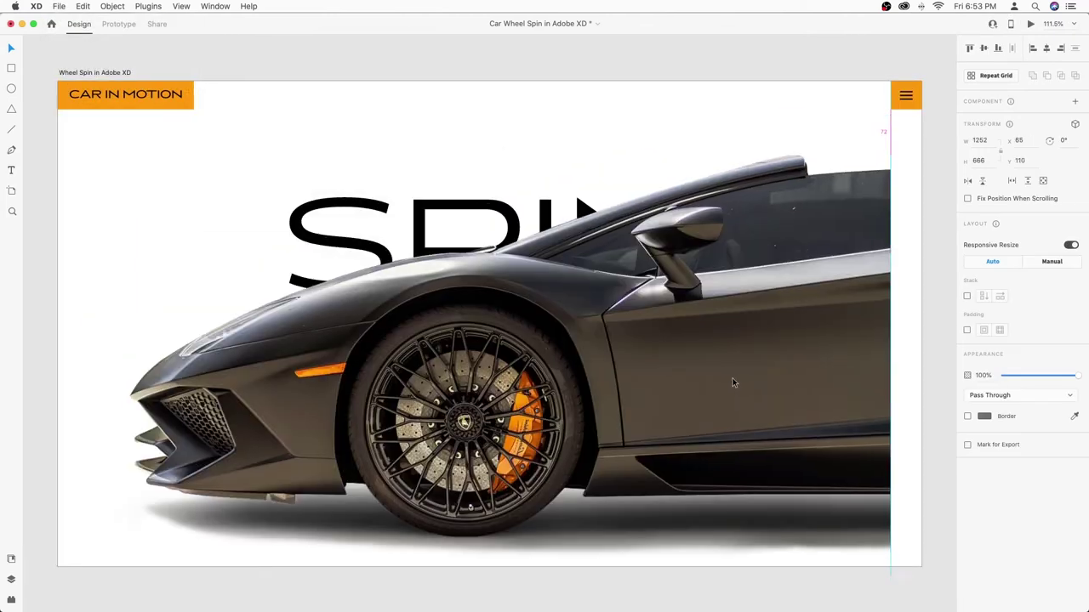
# Step: Scale the imported car+tire+rim group to about 1045 by 556 and position it against the artboard's right edge
pyautogui.click(11, 580)
pyautogui.moveTo(244, 159); pyautogui.dragTo(376, 230)
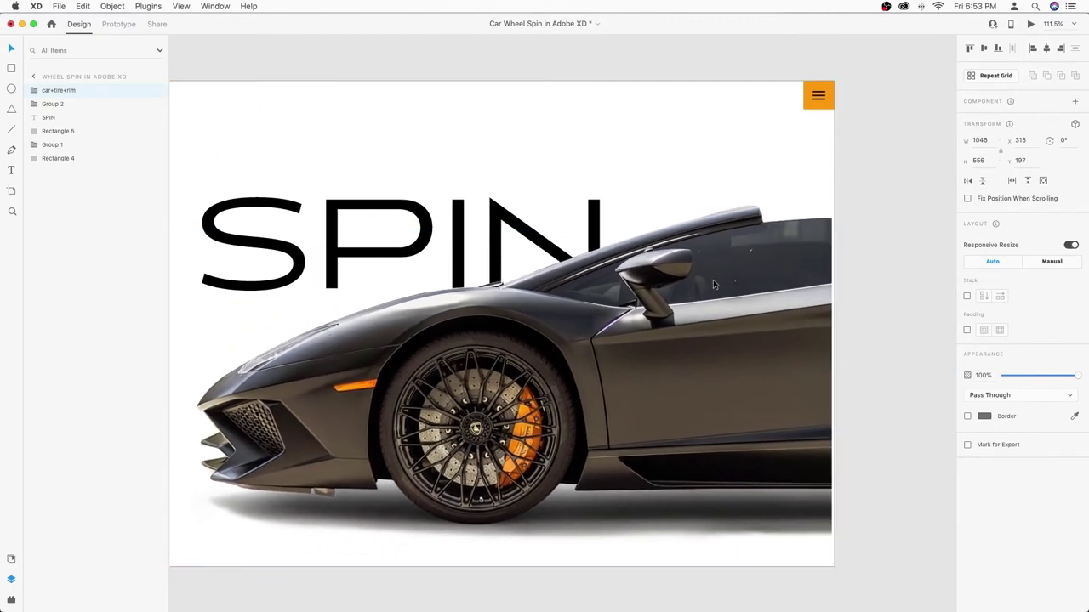
pyautogui.moveTo(712, 279); pyautogui.dragTo(736, 289)
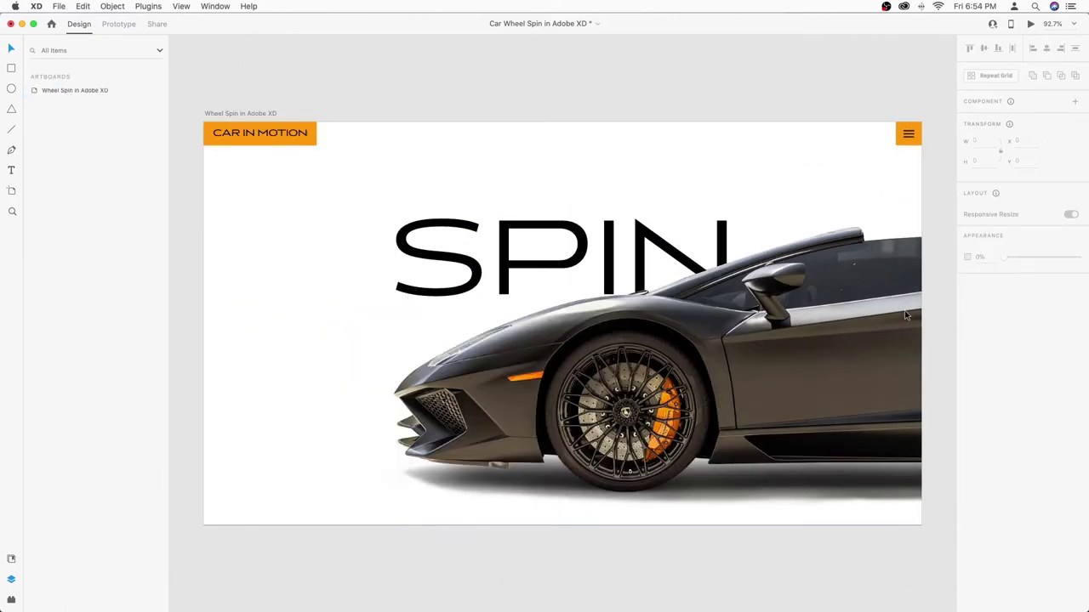
# Step: Rotate the SPIN title to -90° and move it to the artboard's left side at about X -44, Y -163.5
pyautogui.moveTo(521, 230); pyautogui.dragTo(518, 221)
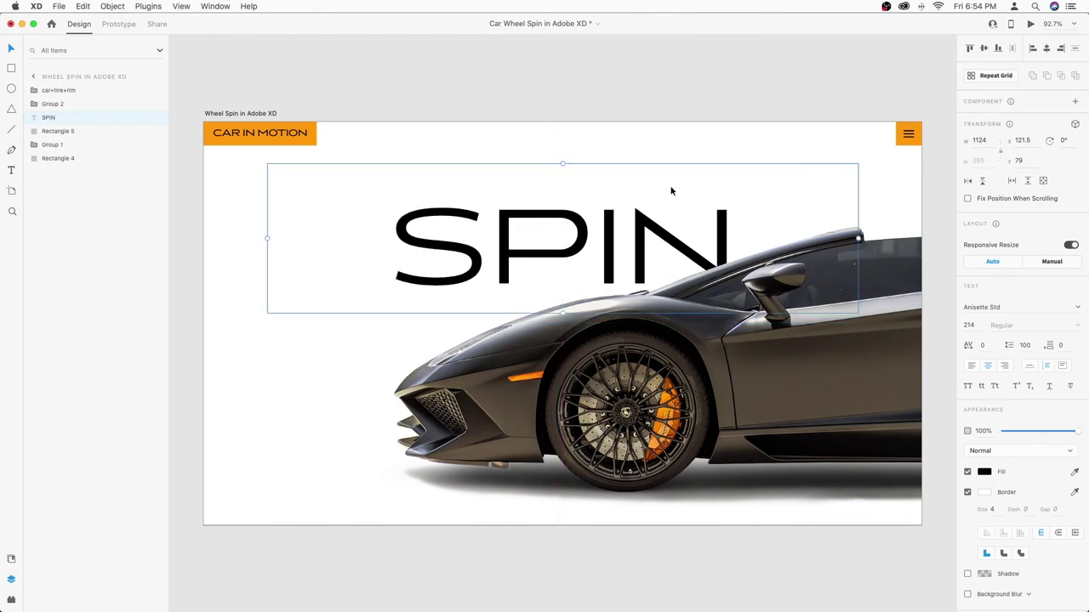
pyautogui.click(982, 182)
pyautogui.click(983, 182)
pyautogui.click(1063, 142)
pyautogui.hotkey('shift', 'Up')
pyautogui.hotkey('shift', 'Up')
pyautogui.hotkey('shift', 'Up')
pyautogui.hotkey('shift', 'Up')
pyautogui.hotkey('shift', 'Up')
pyautogui.hotkey('shift', 'Up')
pyautogui.hotkey('shift', 'Up')
pyautogui.hotkey('shift', 'Up')
pyautogui.hotkey('shift', 'Up')
pyautogui.moveTo(585, 195); pyautogui.dragTo(293, 288)
pyautogui.click(1064, 141)
pyautogui.press('Return')
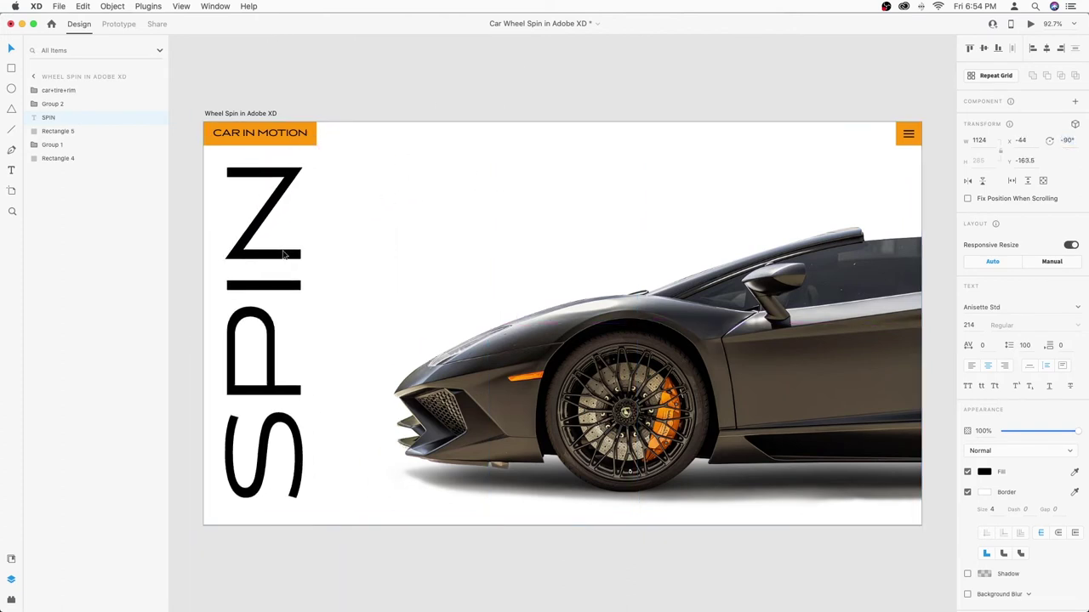
# Step: Tighten the vertical SPIN title's character spacing to -110 and nudge it to X -54, Y -162.5
pyautogui.hotkey('shift', 'Down')
pyautogui.hotkey('shift', 'Down')
pyautogui.hotkey('shift', 'Down')
pyautogui.hotkey('shift', 'Down')
pyautogui.hotkey('shift', 'Down')
pyautogui.hotkey('shift', 'Down')
pyautogui.hotkey('shift', 'Down')
pyautogui.hotkey('shift', 'Down')
pyautogui.hotkey('shift', 'Down')
pyautogui.hotkey('shift', 'Down')
pyautogui.hotkey('shift', 'Down')
pyautogui.hotkey('shift', 'Up')
pyautogui.hotkey('shift', 'Down')
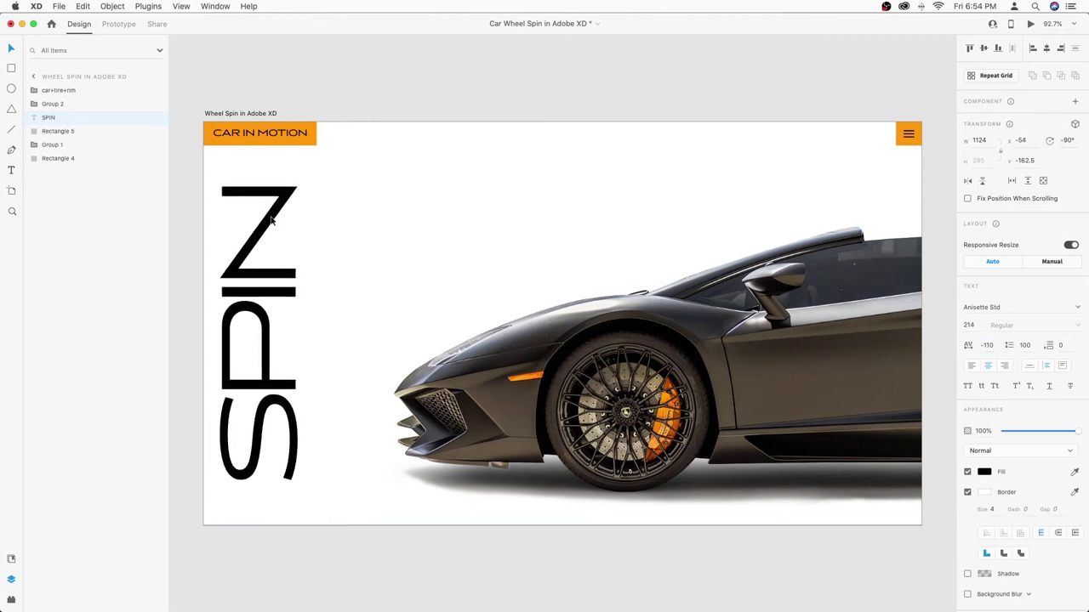
pyautogui.click(384, 94)
# Step: Rename the car+tire+rim group in the artboard's layers as CAR
pyautogui.hscroll(1, 384, 94)
pyautogui.doubleClick(42, 91)
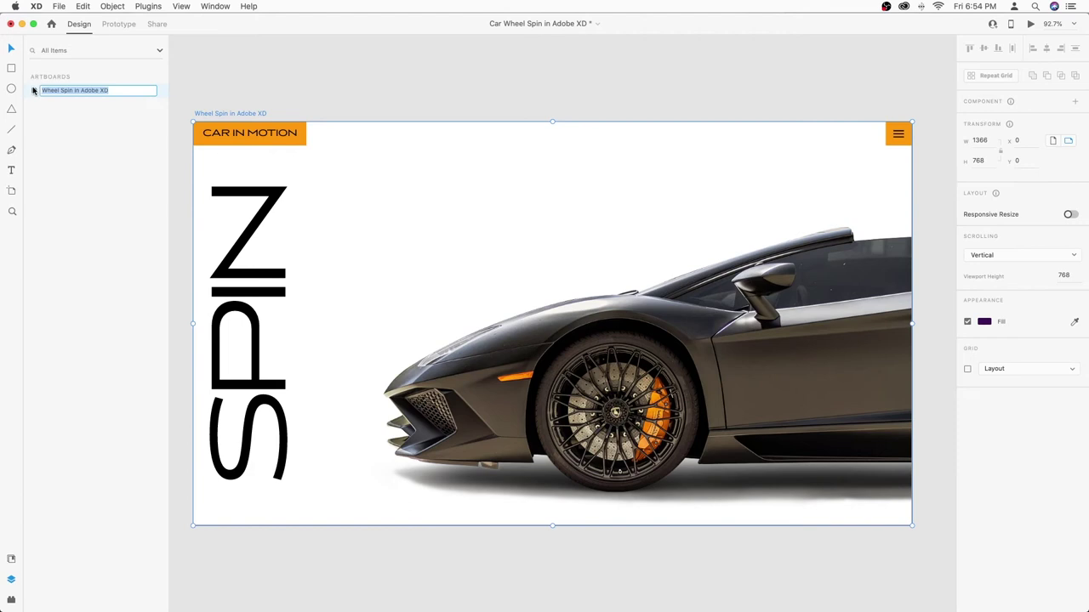
pyautogui.doubleClick(35, 91)
pyautogui.hscroll(3, 194, 117)
pyautogui.click(135, 92)
pyautogui.doubleClick(68, 91)
pyautogui.write('CAR')
pyautogui.press('Return')
pyautogui.click(33, 90)
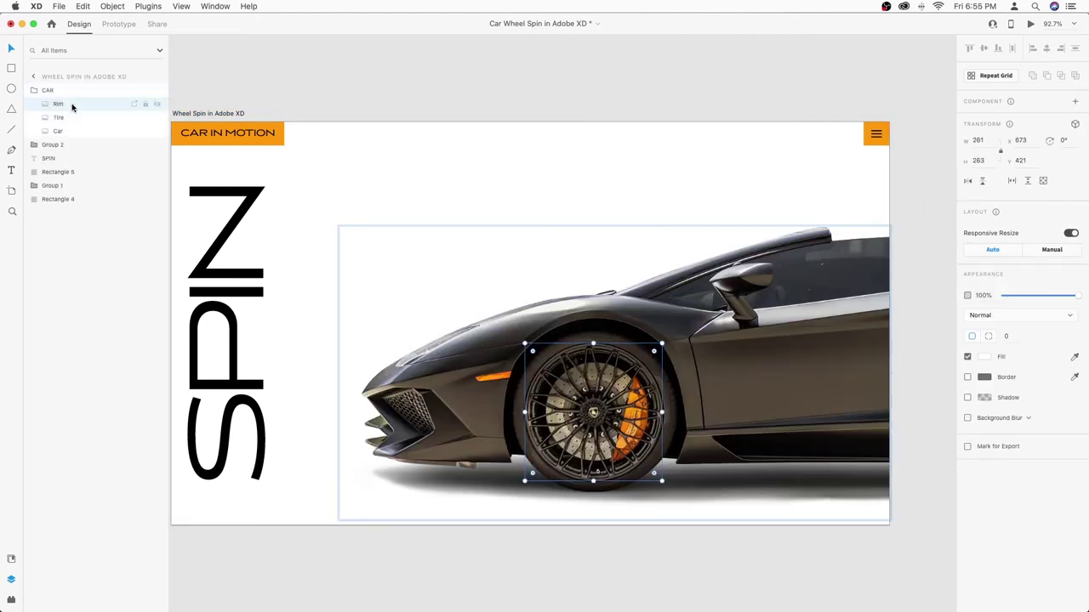
pyautogui.click(34, 90)
# Step: Rename the group holding the three menu icon lines as Burger Menu
pyautogui.keyDown('shift'); pyautogui.click(53, 104); pyautogui.keyUp('shift')
pyautogui.click(33, 104)
pyautogui.click(100, 206)
pyautogui.doubleClick(54, 104)
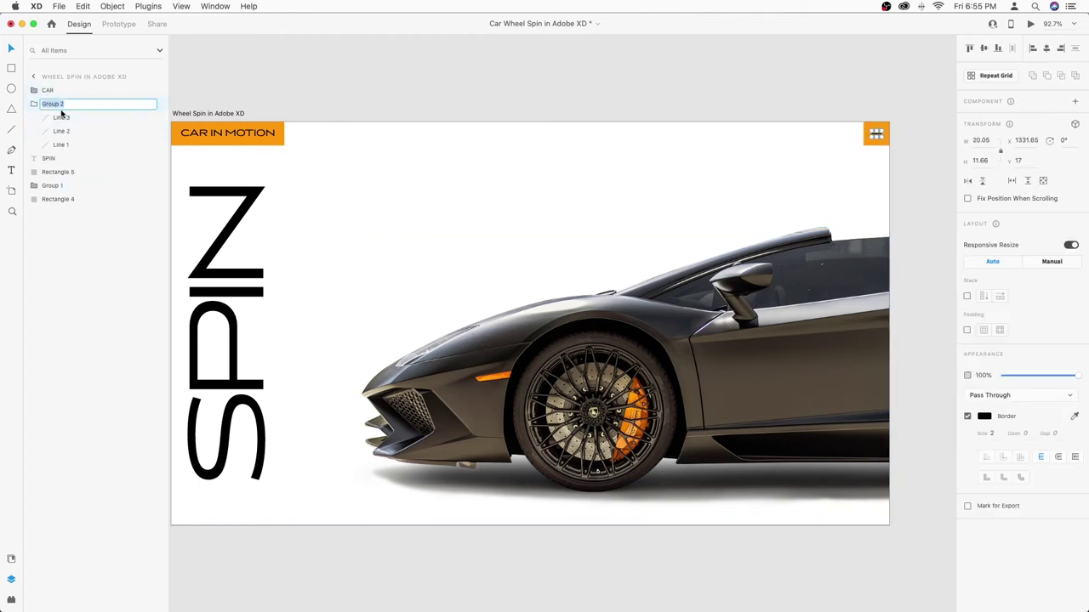
pyautogui.write('Burger Menu')
pyautogui.press('Return')
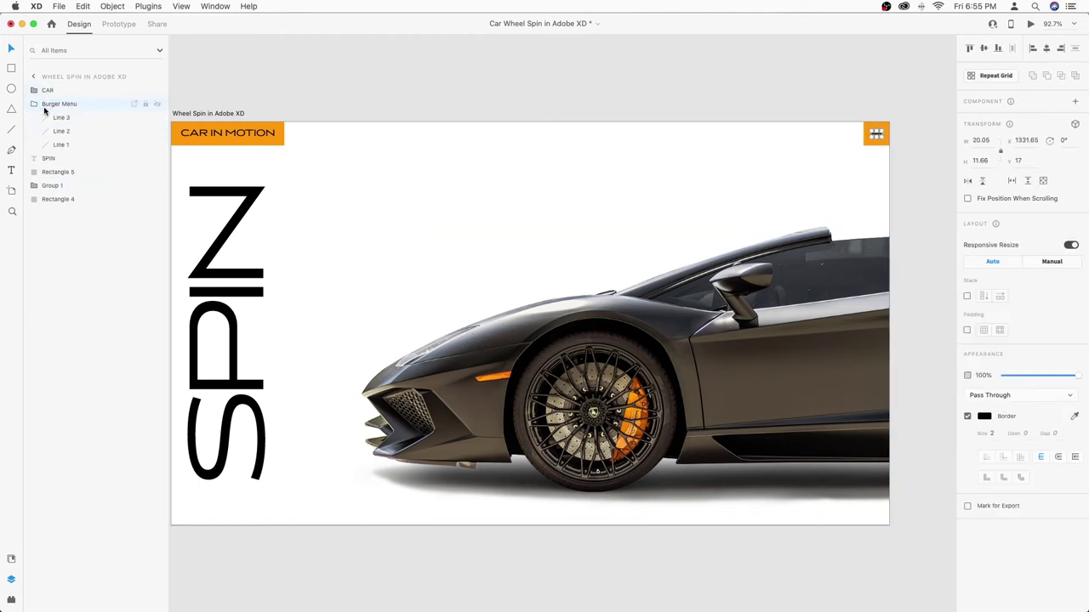
# Step: Rename the SPIN text layer as Title
pyautogui.click(47, 159)
pyautogui.doubleClick(48, 158)
pyautogui.write('Title')
pyautogui.press('Return')
# Step: Move the menu icon's orange rectangle to the bottom of the Burger Menu group and rename it as Bg
pyautogui.click(51, 172)
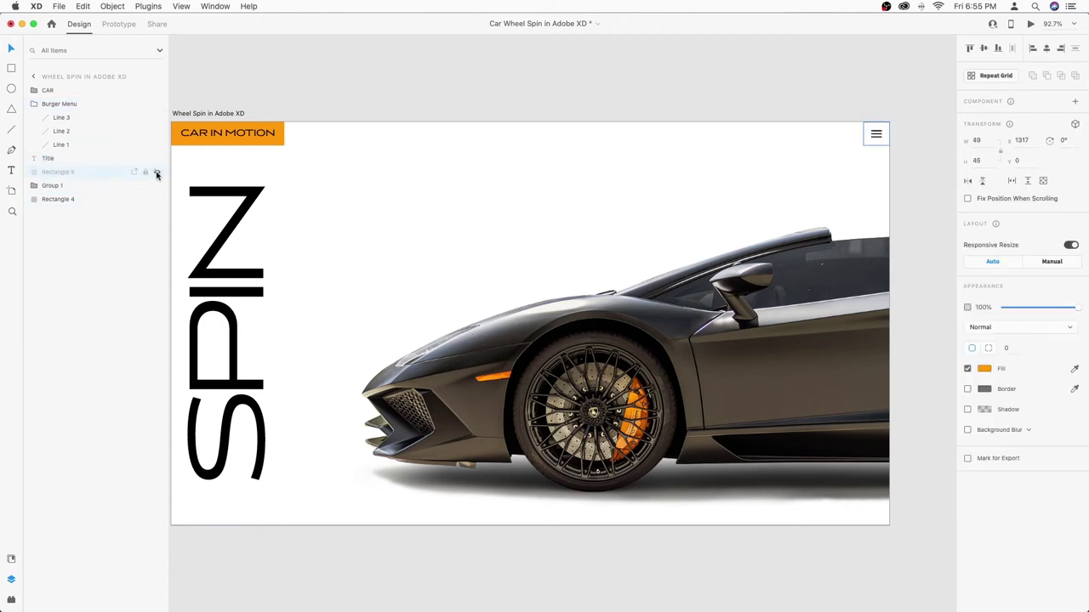
pyautogui.moveTo(51, 175); pyautogui.dragTo(68, 153)
pyautogui.doubleClick(73, 160)
pyautogui.write('BG')
pyautogui.press('Return')
pyautogui.click(34, 104)
# Step: Rename the CAR IN MOTION group as Logo and the full-artboard white rectangle as Background
pyautogui.click(74, 186)
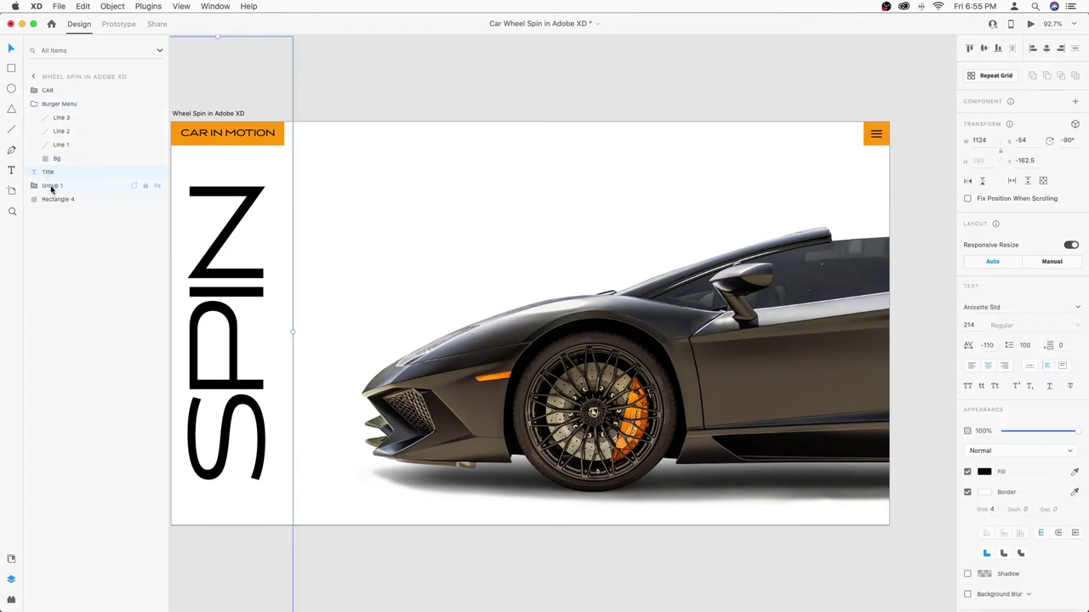
pyautogui.doubleClick(73, 185)
pyautogui.write('Logo')
pyautogui.press('Return')
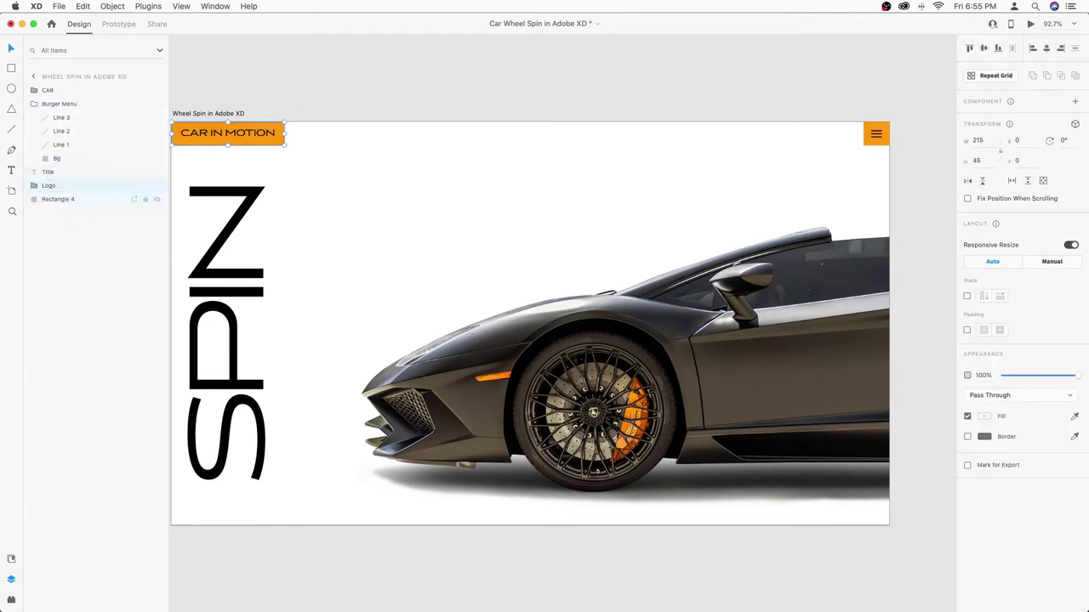
pyautogui.doubleClick(71, 201)
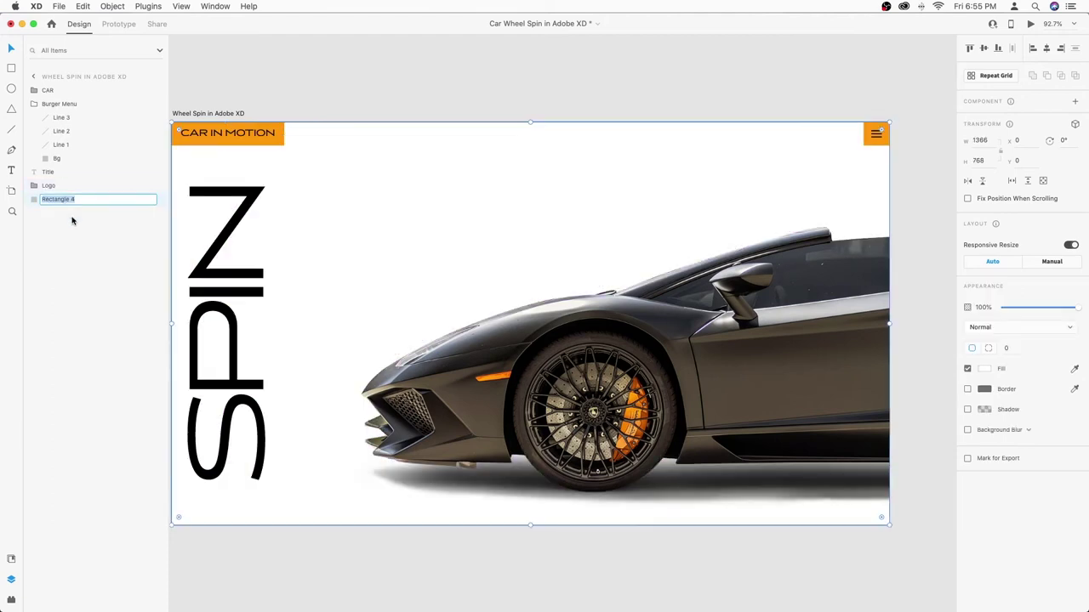
pyautogui.press('Return')
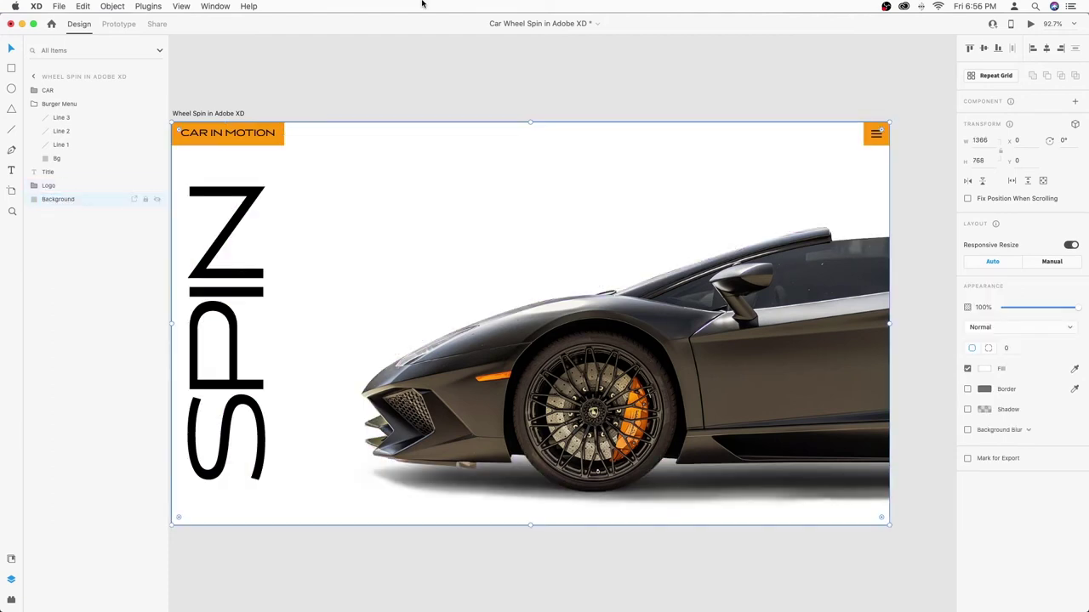
pyautogui.click(554, 92)
# Step: Enlarge the CAR group to about 1205 by 641 and position it at about X 172, Y 115
pyautogui.press('super+minus')
pyautogui.press('super+minus')
pyautogui.click(710, 331)
pyautogui.moveTo(741, 268); pyautogui.dragTo(860, 248)
pyautogui.moveTo(723, 300); pyautogui.dragTo(679, 301)
# Step: Rename the artboard as "Wheel Spin in Adobe XD | Final Screen"
pyautogui.moveTo(410, 196); pyautogui.dragTo(540, 242)
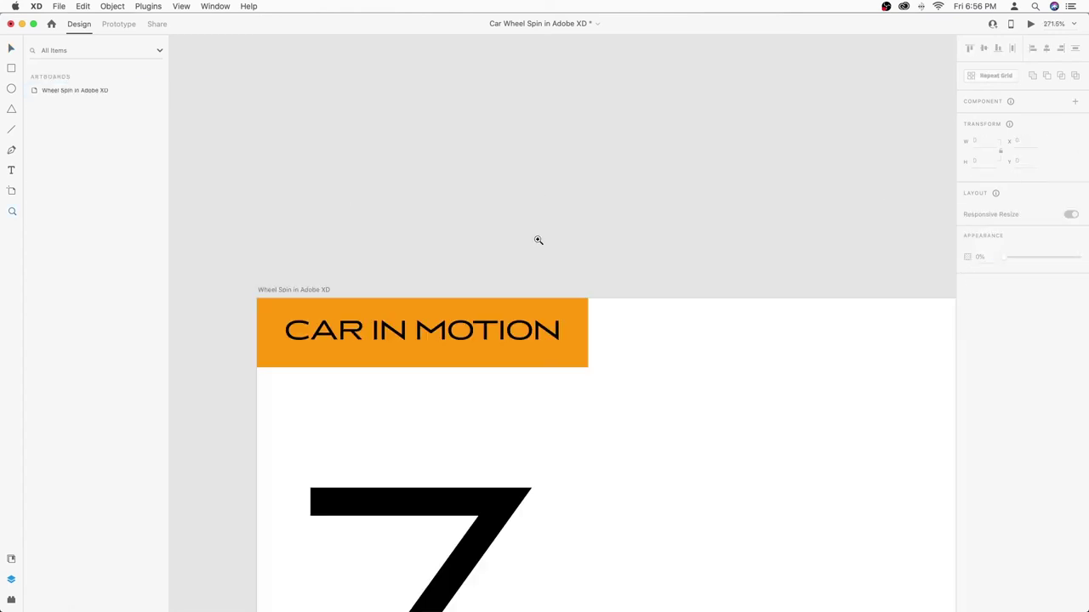
pyautogui.press('v')
pyautogui.doubleClick(311, 289)
pyautogui.press('Right')
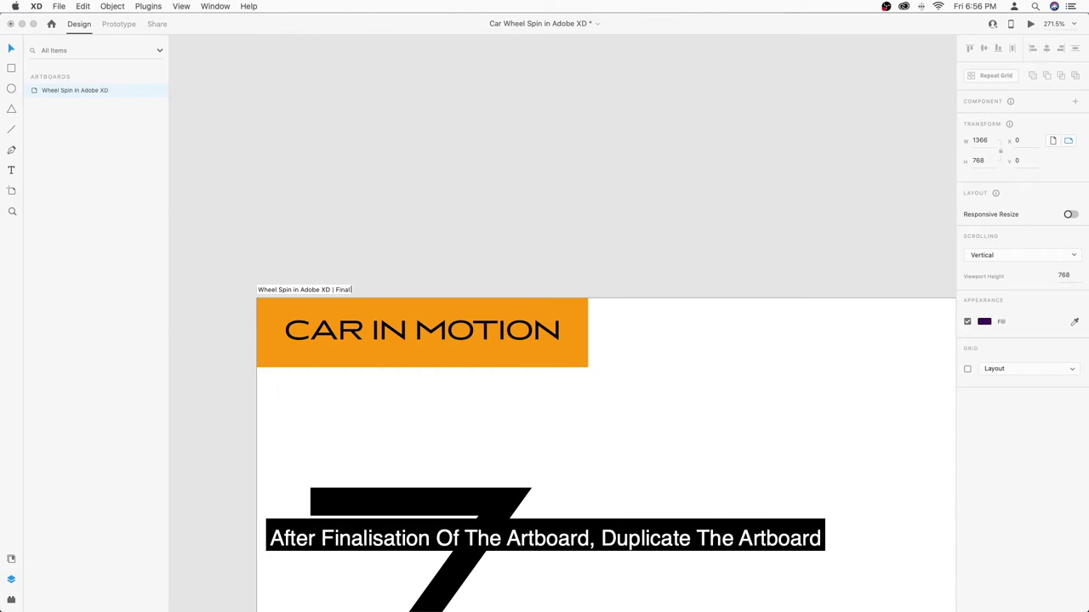
pyautogui.press('Return')
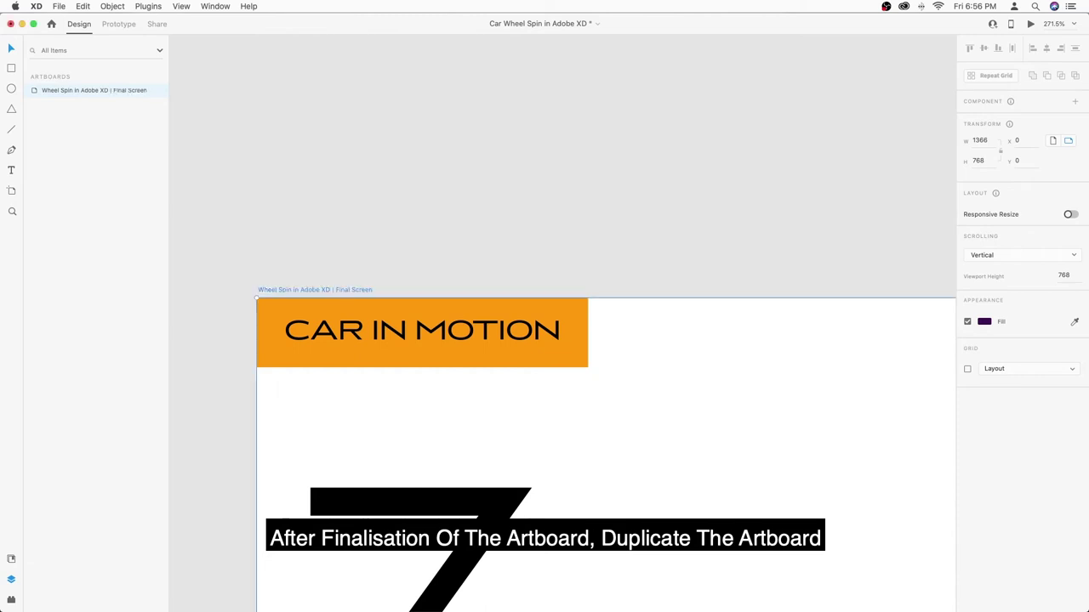
# Step: Duplicate the Final Screen artboard by copying and pasting it beside the original
pyautogui.press('super+0')
pyautogui.rightClick(299, 112)
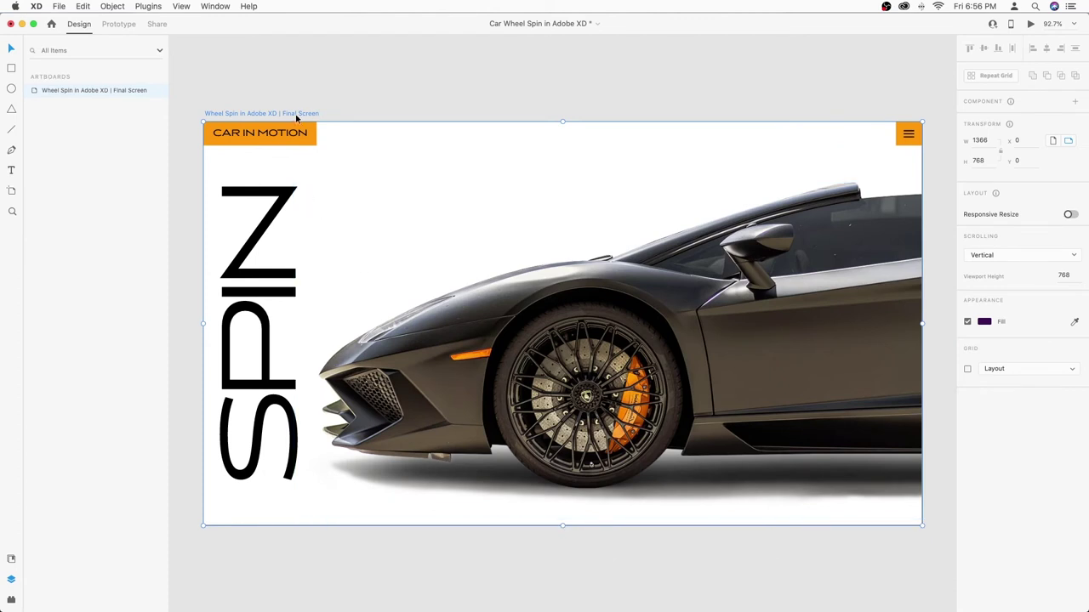
pyautogui.click(308, 107)
pyautogui.click(312, 111)
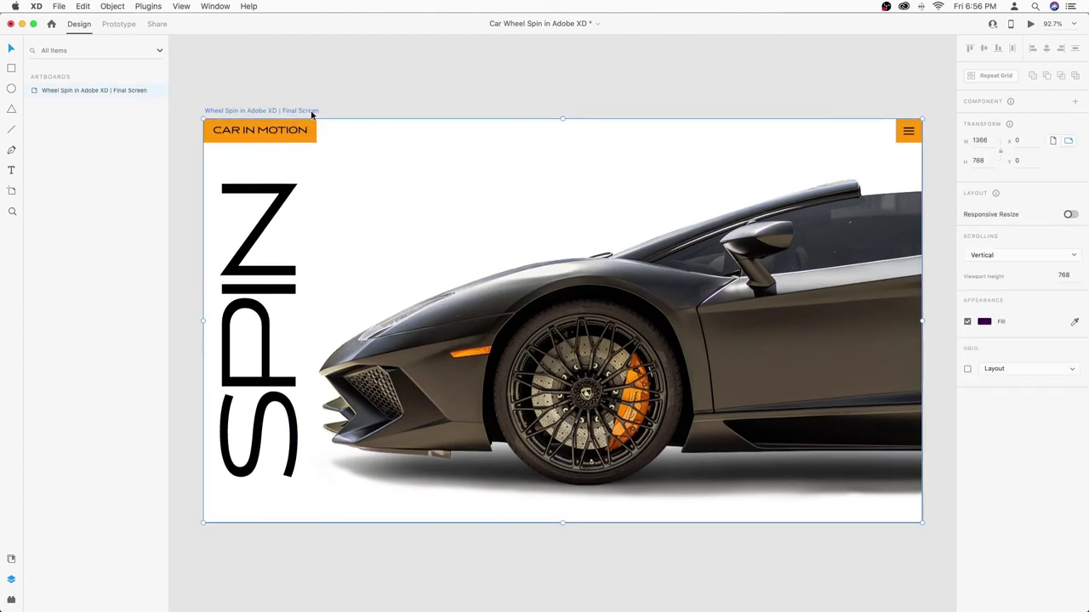
pyautogui.rightClick(311, 111)
pyautogui.click(344, 129)
pyautogui.rightClick(309, 112)
pyautogui.click(339, 87)
pyautogui.click(303, 107)
pyautogui.scroll(-1, 315, 109)
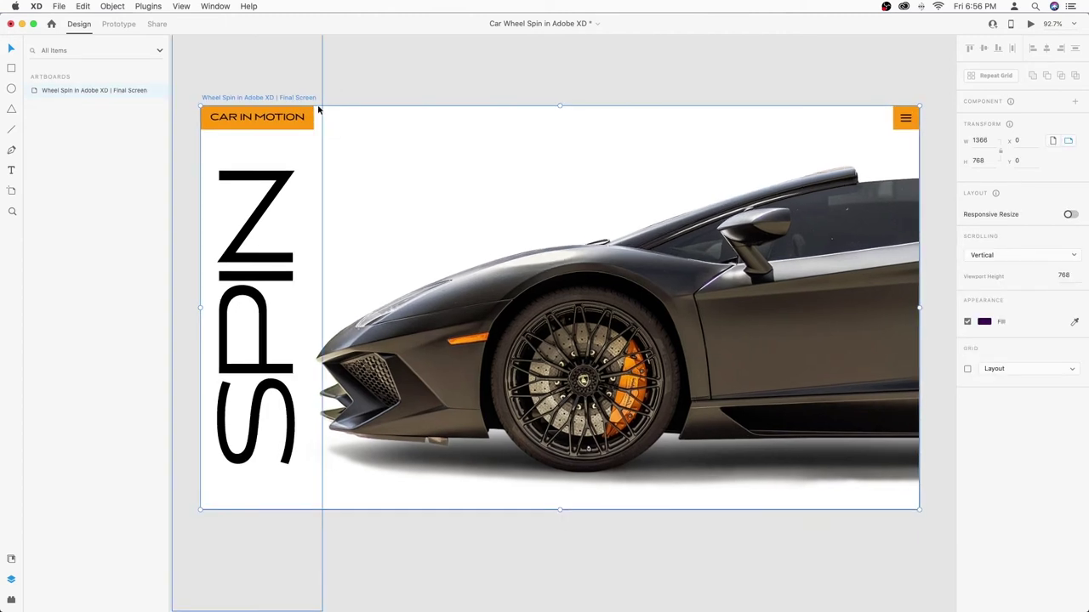
pyautogui.rightClick(305, 101)
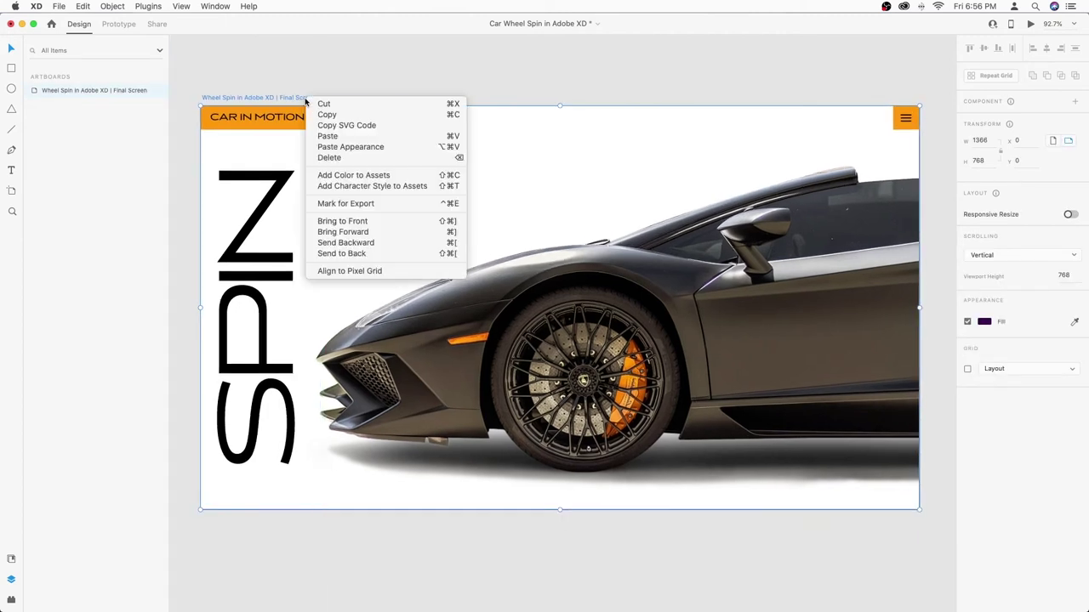
pyautogui.click(328, 136)
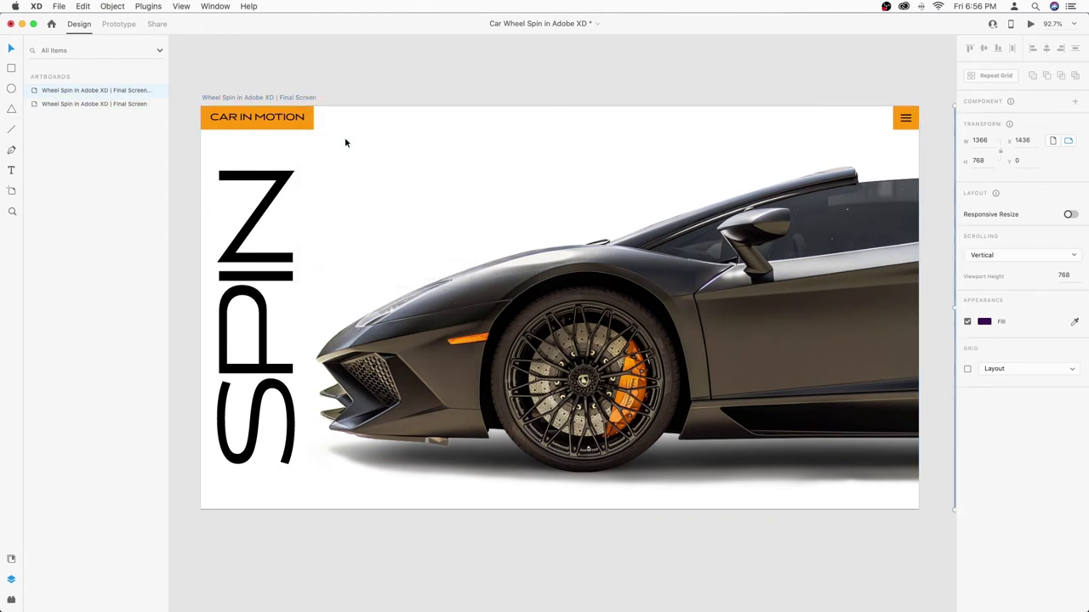
pyautogui.press('super+minus')
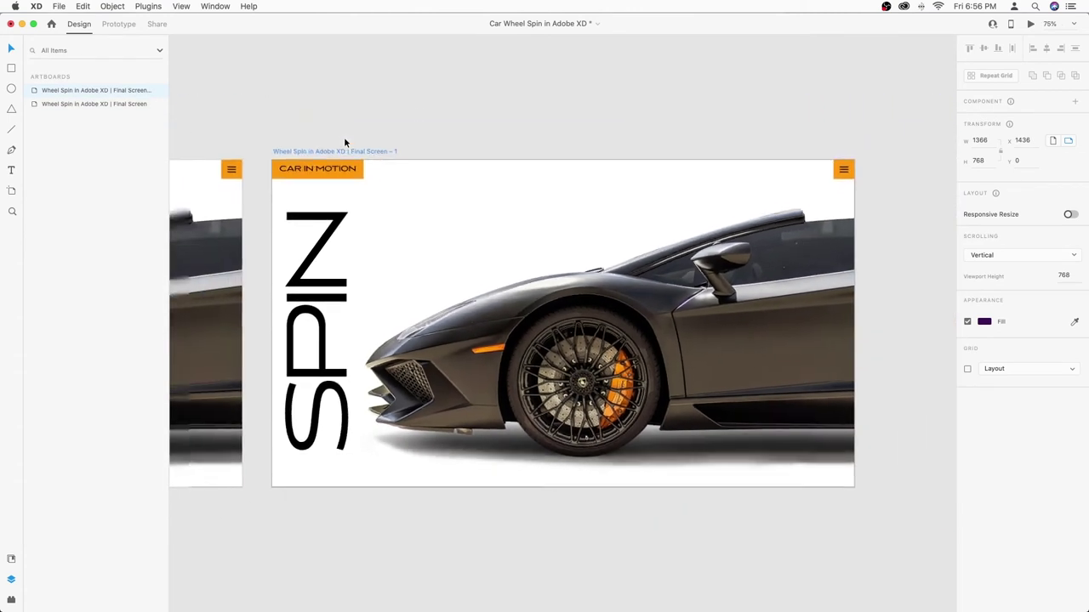
# Step: Remove the number suffix from the duplicate's name so it reads "Wheel Spin in Adobe XD | Final Screen"
pyautogui.doubleClick(379, 153)
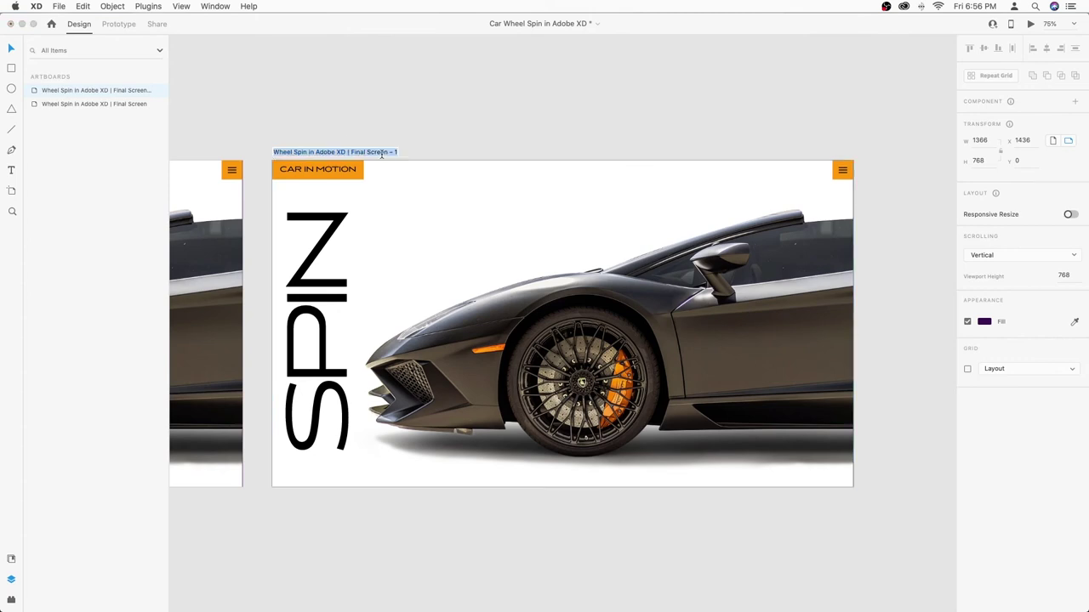
pyautogui.press('Right')
pyautogui.press('Left')
pyautogui.press('Left')
pyautogui.press('Left')
pyautogui.press('Left')
pyautogui.press('Left')
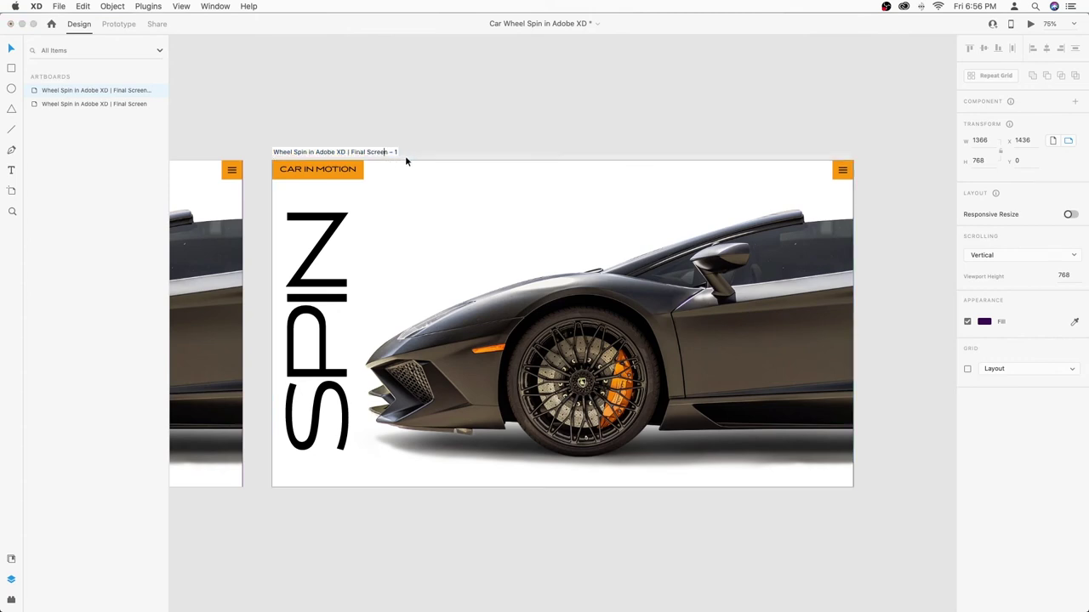
pyautogui.press('Delete')
pyautogui.press('Delete')
pyautogui.press('Delete')
pyautogui.press('Delete')
pyautogui.press('Return')
pyautogui.click(315, 94)
# Step: Rename the original artboard as "Wheel Spin in Adobe XD | First Screen"
pyautogui.hscroll(-6, 312, 100)
pyautogui.scroll(5, 312, 99)
pyautogui.scroll(-2, 370, 171)
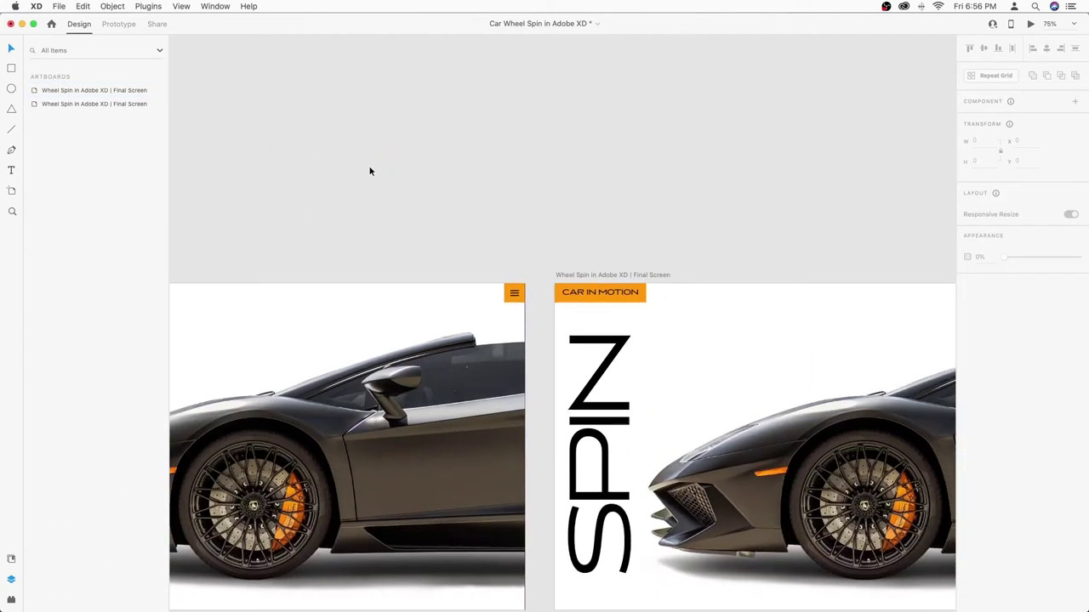
pyautogui.hscroll(-5, 370, 167)
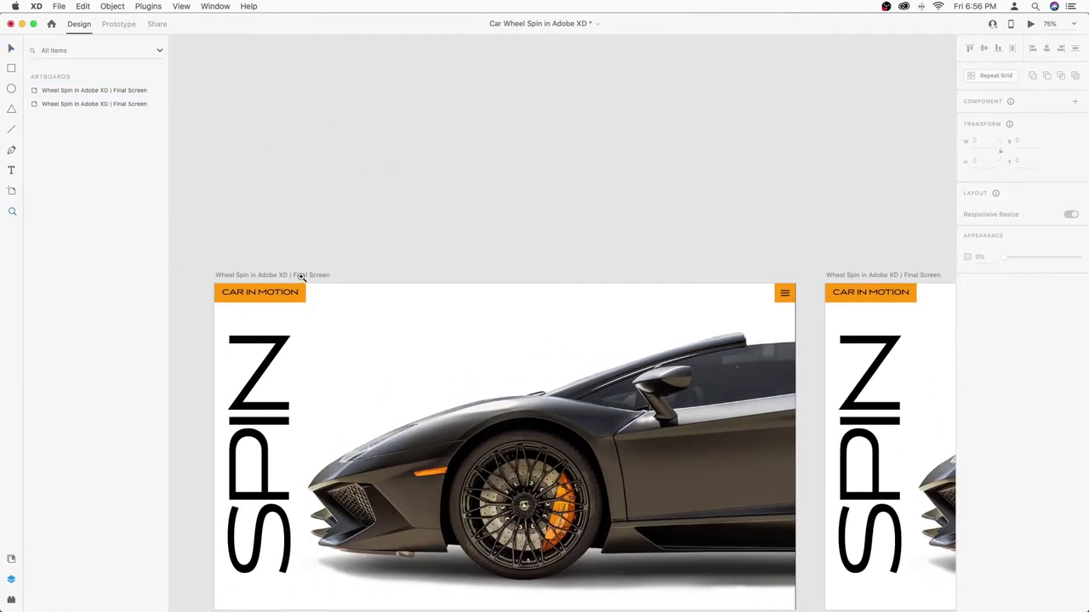
pyautogui.click(293, 276)
pyautogui.click(277, 277)
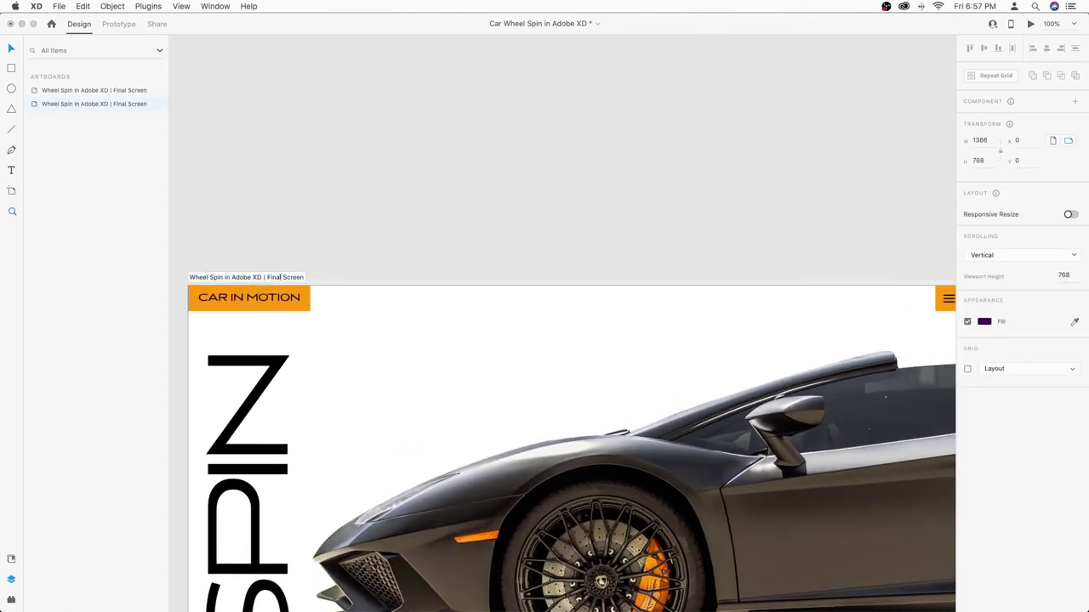
pyautogui.write('First')
pyautogui.press('Return')
pyautogui.click(395, 134)
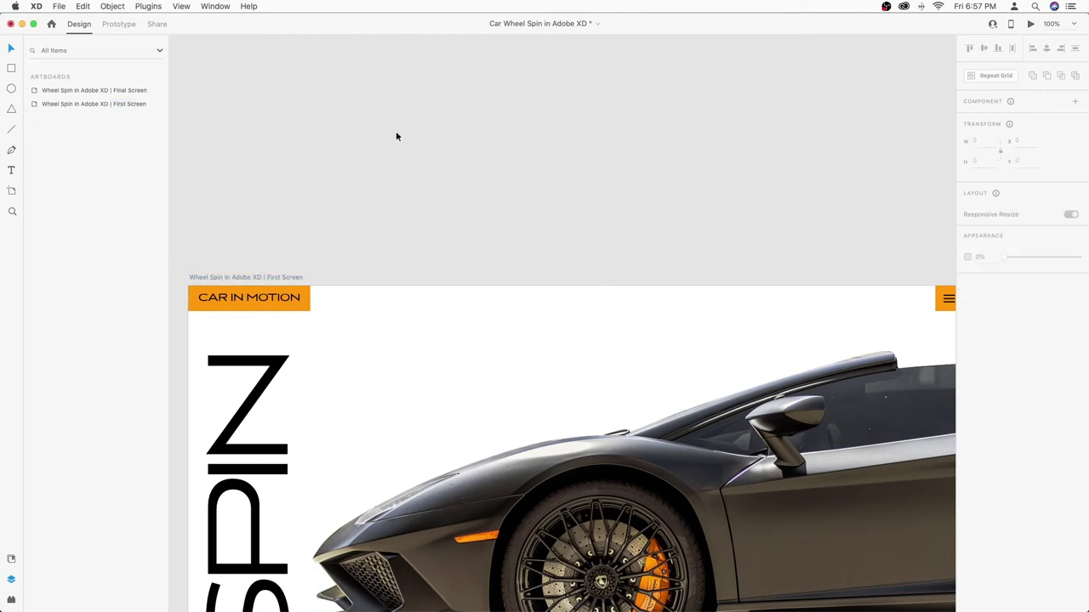
pyautogui.press('super+0')
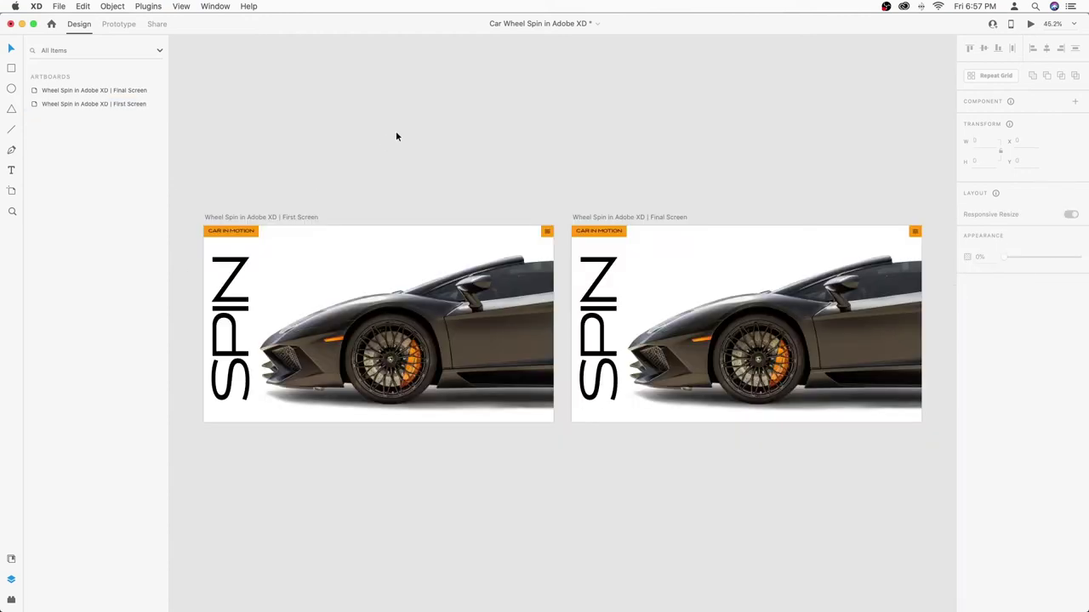
# Step: Show the First Screen artboard's layers and collapse its Burger Menu group
pyautogui.click(12, 583)
pyautogui.press('super+0')
pyautogui.click(327, 364)
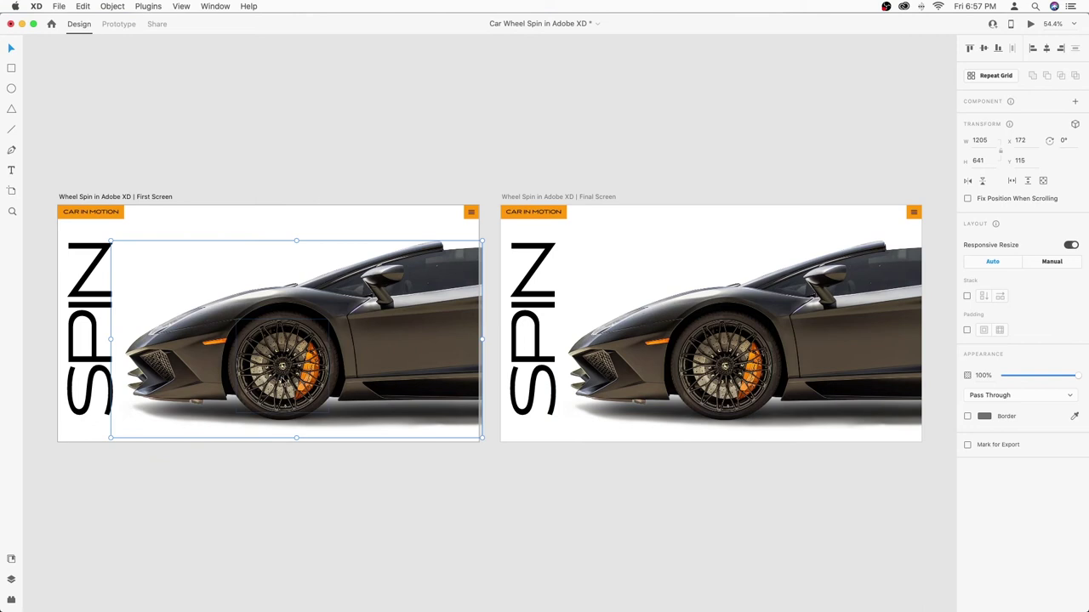
pyautogui.click(12, 580)
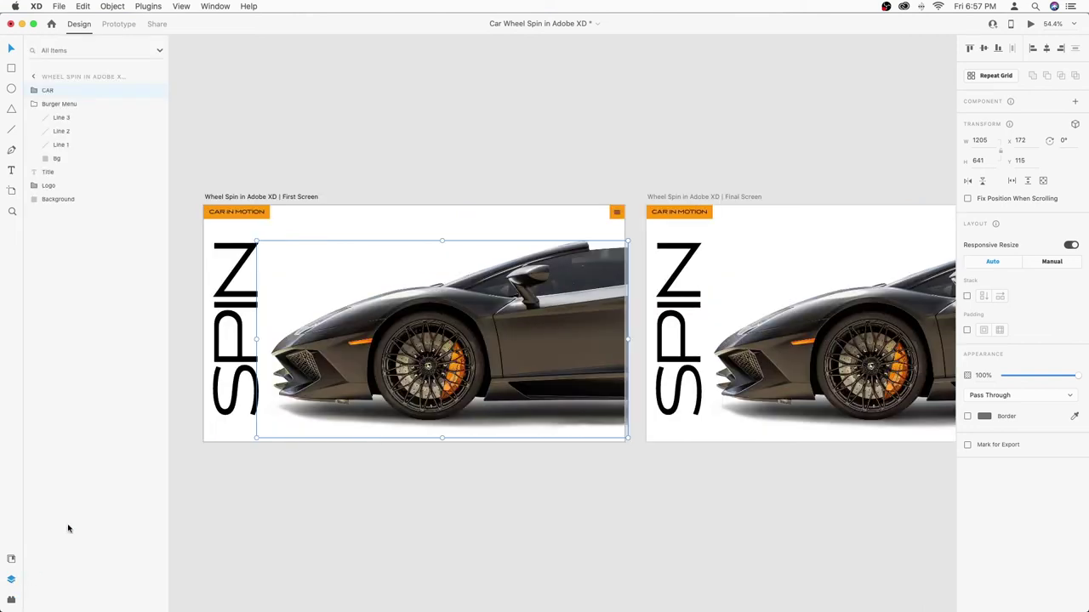
pyautogui.click(35, 105)
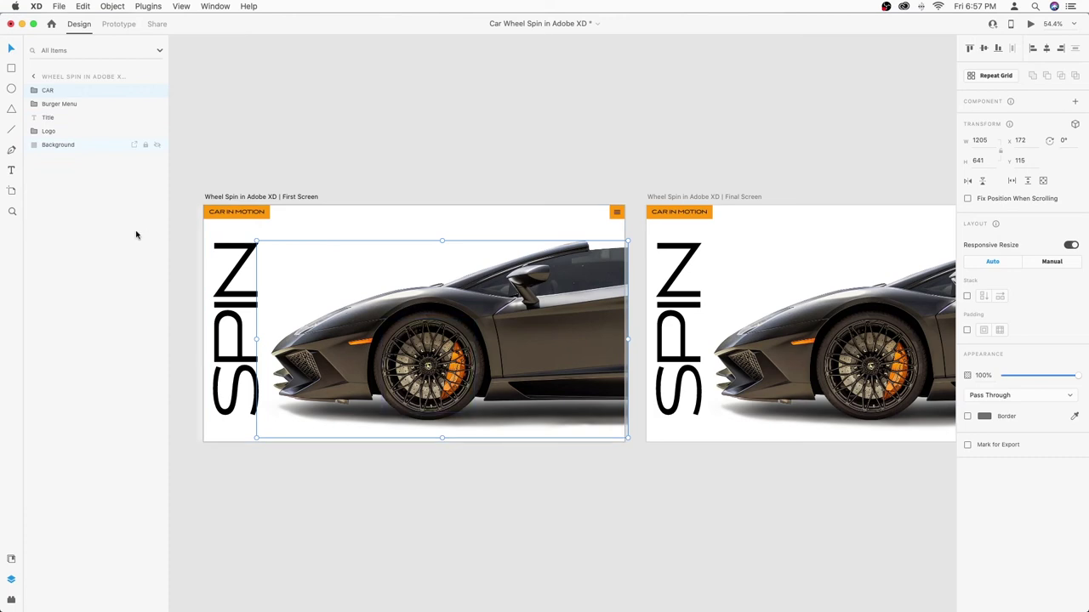
pyautogui.click(45, 134)
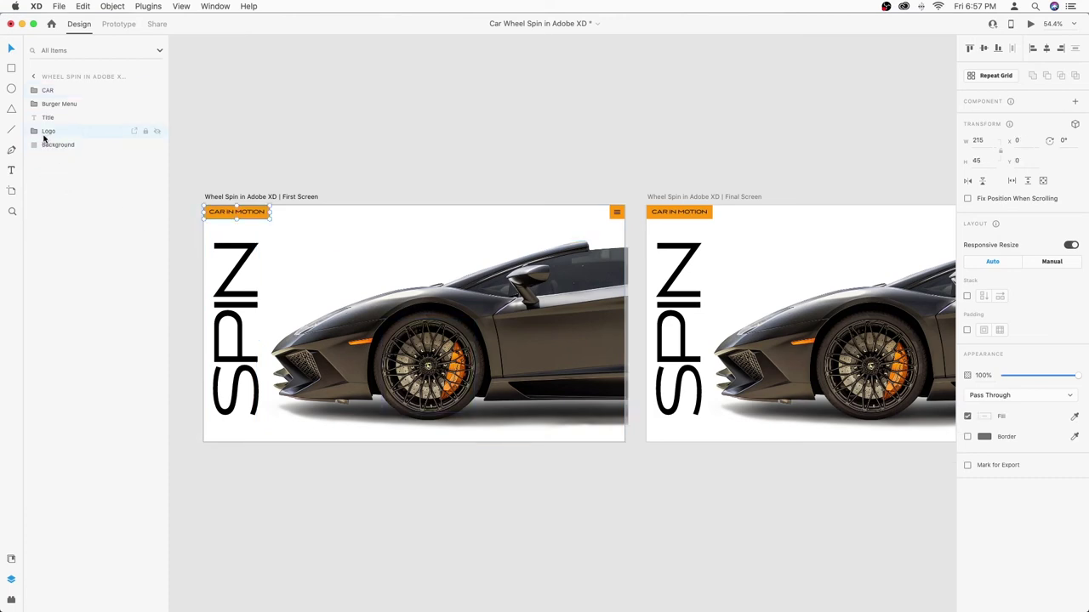
# Step: Rotate the Rim layer inside the First Screen's CAR group to 315°
pyautogui.click(35, 90)
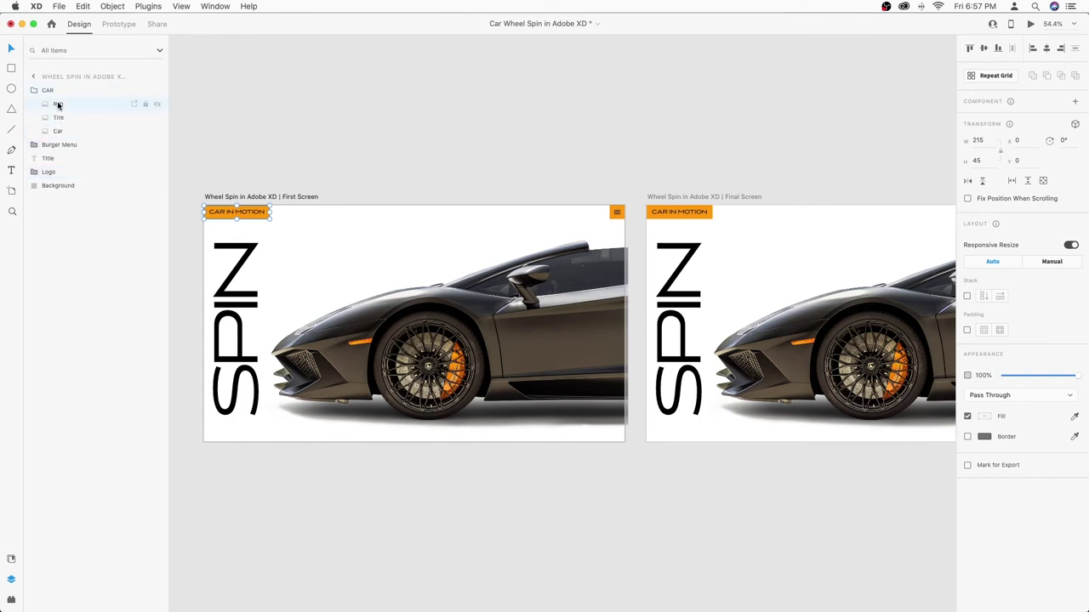
pyautogui.click(58, 103)
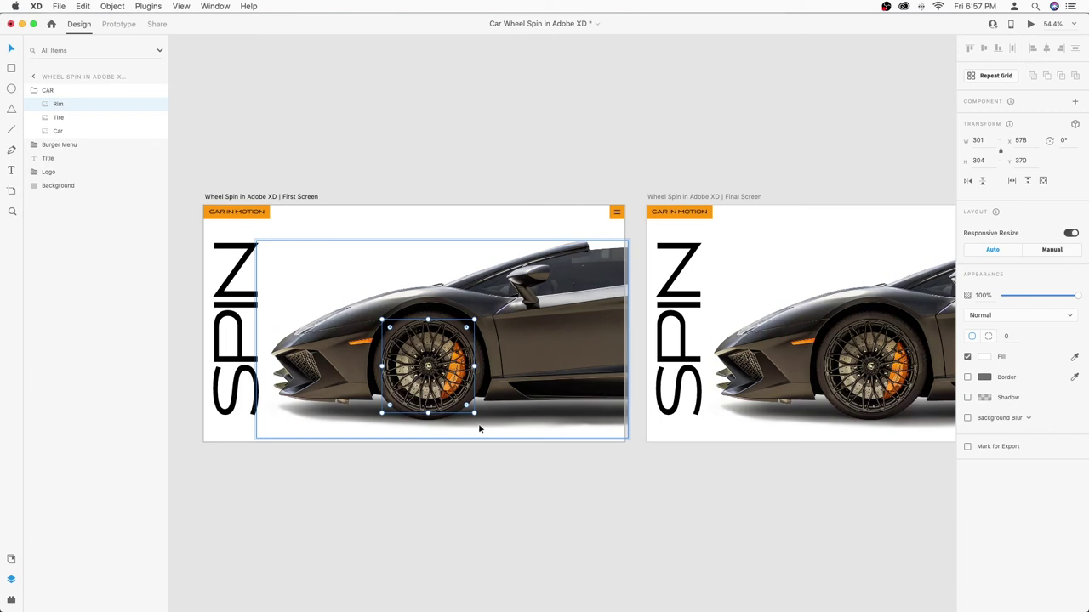
pyautogui.moveTo(478, 422); pyautogui.dragTo(383, 430)
pyautogui.moveTo(432, 294); pyautogui.dragTo(502, 375)
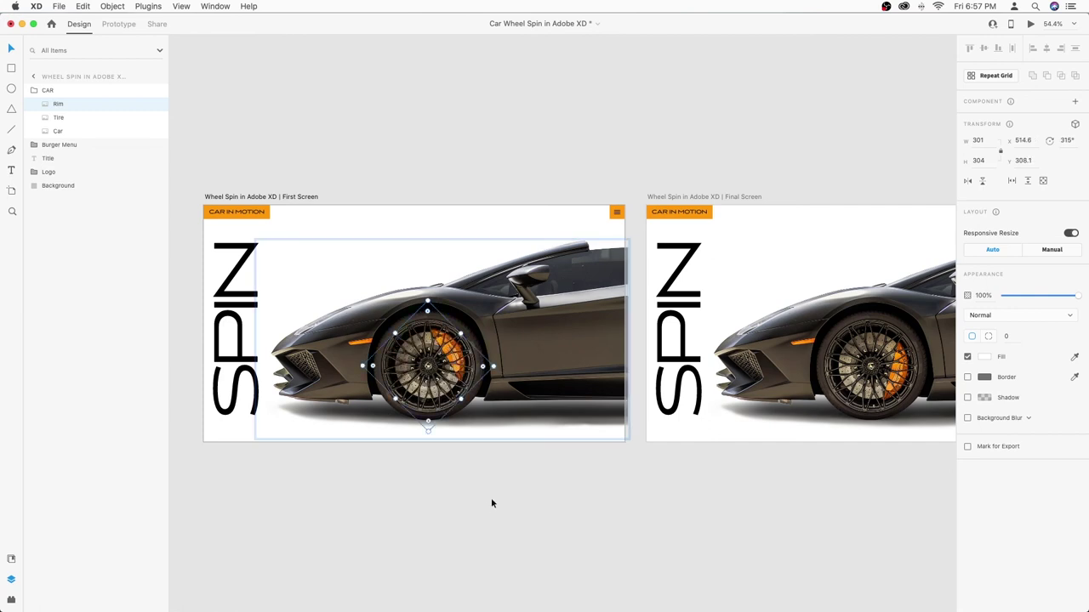
# Step: Try to rotate the Tire layer inside the First Screen's CAR group to 60°
pyautogui.click(59, 119)
pyautogui.moveTo(491, 306); pyautogui.dragTo(535, 341)
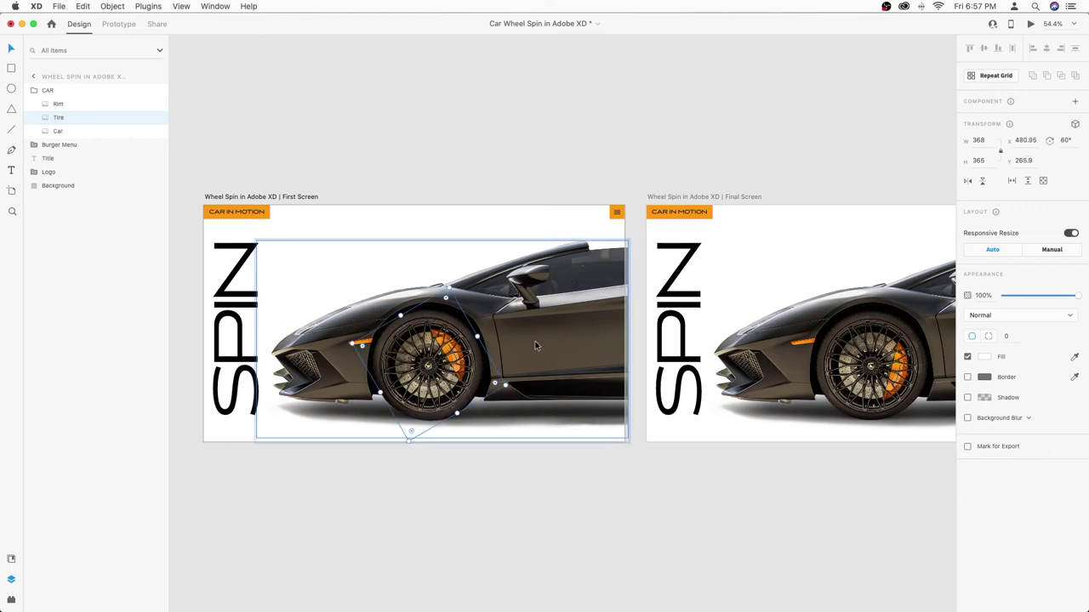
pyautogui.press('super+z')
pyautogui.click(411, 151)
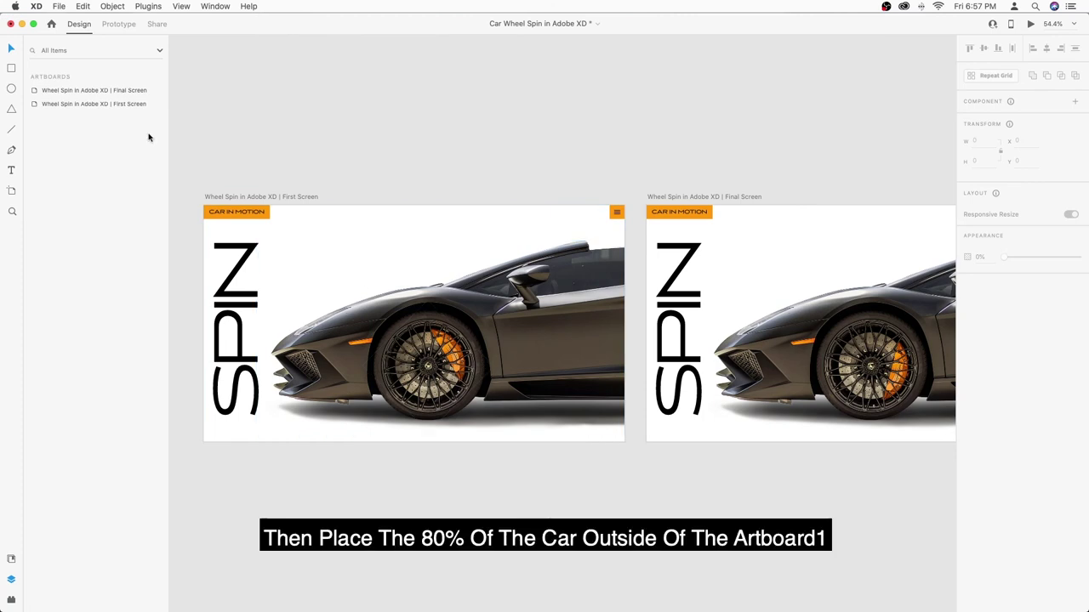
# Step: Move the First Screen's CAR group horizontally past the artboard's right edge, leaving only the car's nose inside
pyautogui.click(425, 375)
pyautogui.moveTo(379, 365); pyautogui.dragTo(691, 367)
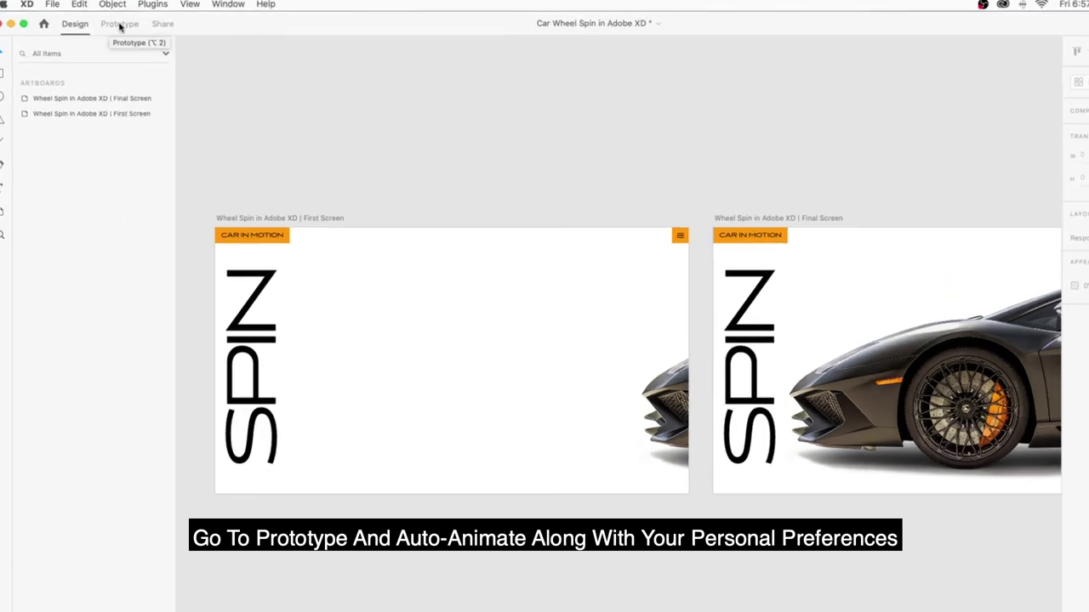
# Step: In Prototype mode, link the First Screen's Background to the Final Screen with a Tap-triggered Auto-Animate, Ease In-Out, 3 s
pyautogui.click(119, 25)
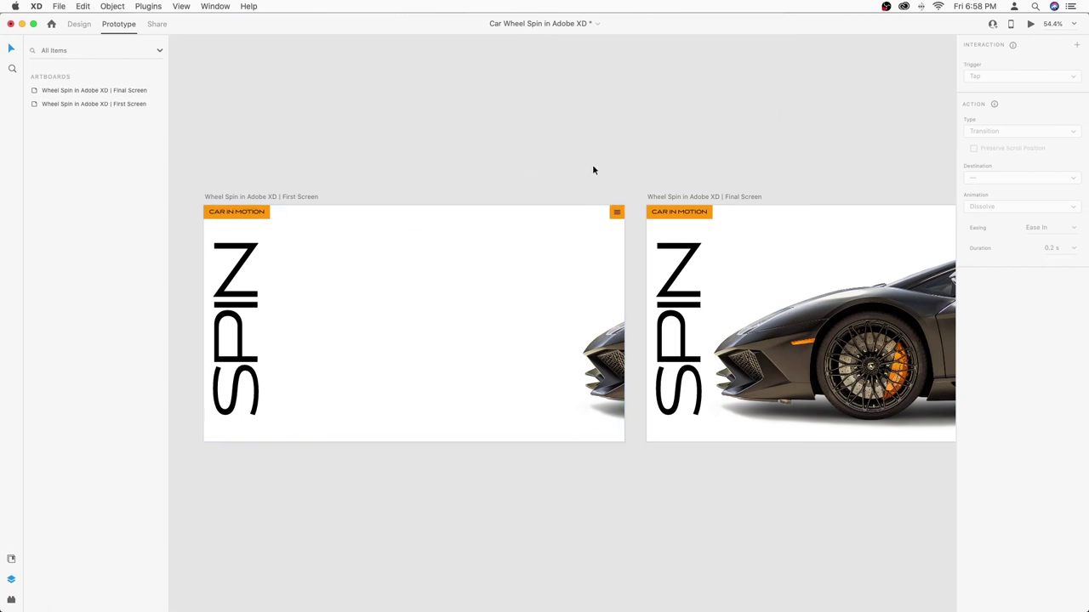
pyautogui.click(470, 284)
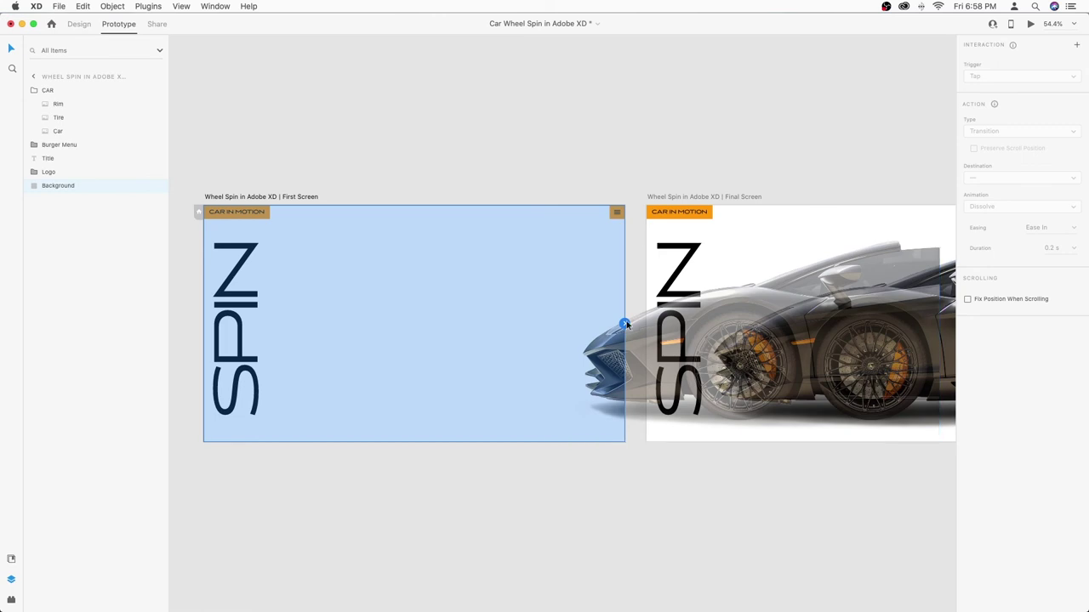
pyautogui.moveTo(624, 324); pyautogui.dragTo(723, 314)
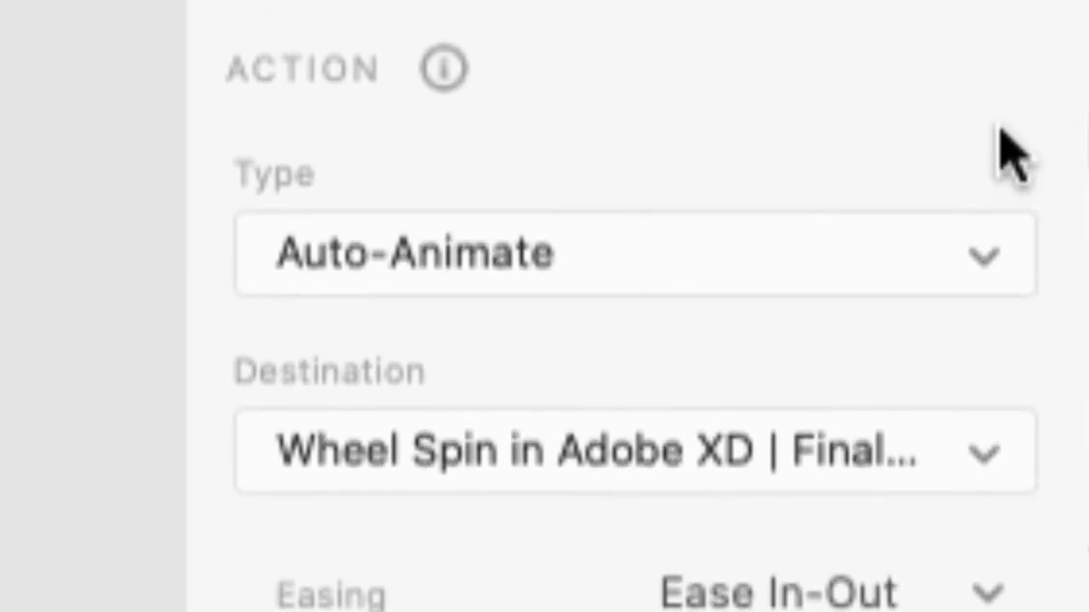
pyautogui.scroll(-1, 995, 128)
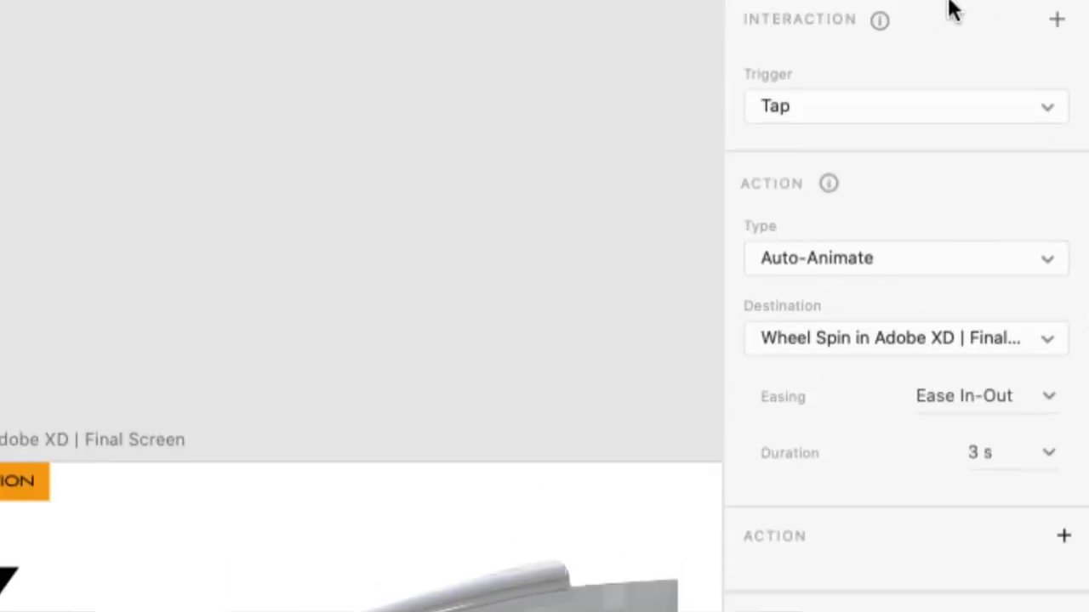
# Step: Review the trigger and destination options of the First Screen's interaction, keeping Tap and the Final Screen
pyautogui.click(816, 105)
pyautogui.click(809, 107)
pyautogui.click(838, 103)
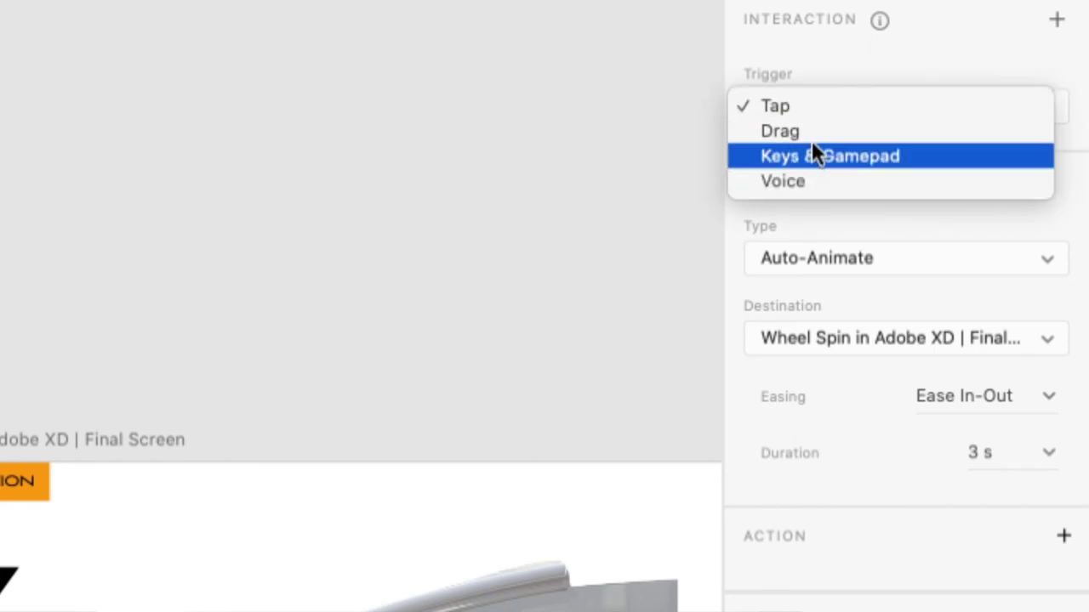
pyautogui.click(927, 209)
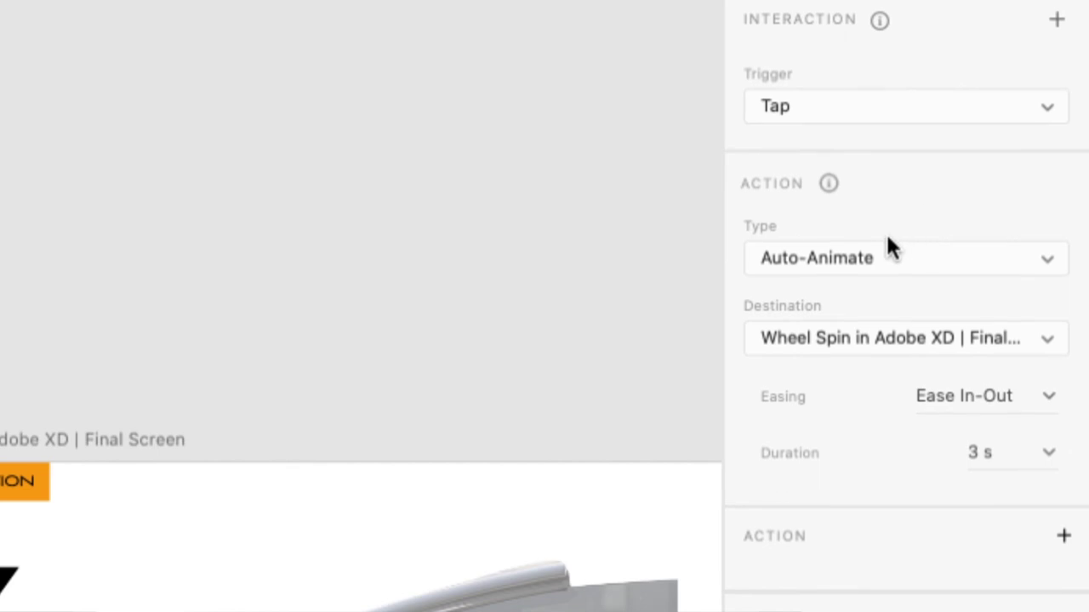
pyautogui.click(869, 334)
pyautogui.click(953, 339)
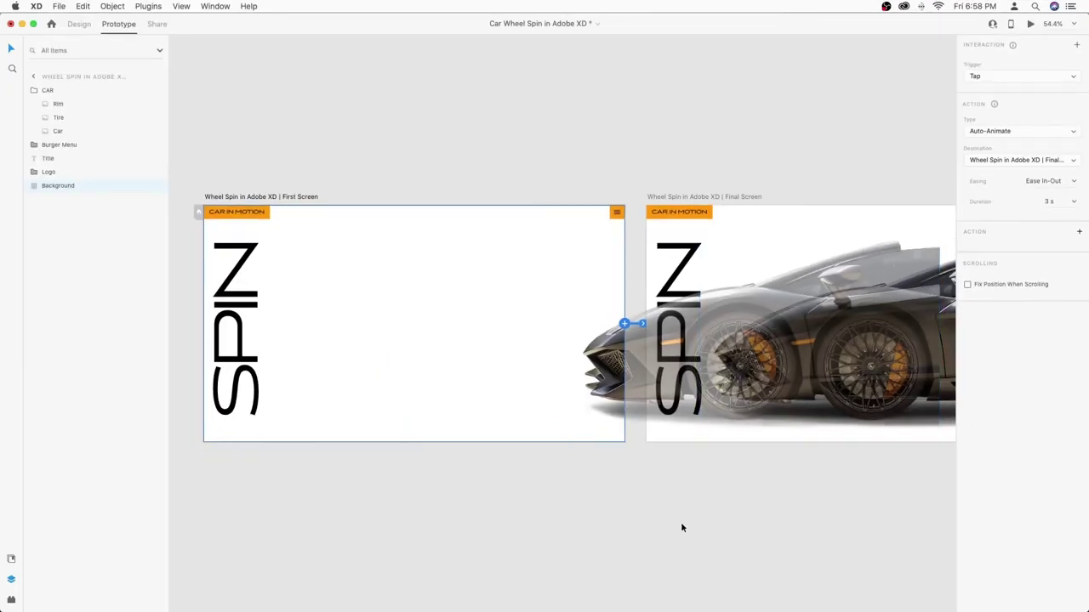
# Step: Link the Final Screen artboard back to the First Screen with a Time trigger, 0.2 s delay and 3 s Ease In-Out Auto-Animate
pyautogui.click(542, 542)
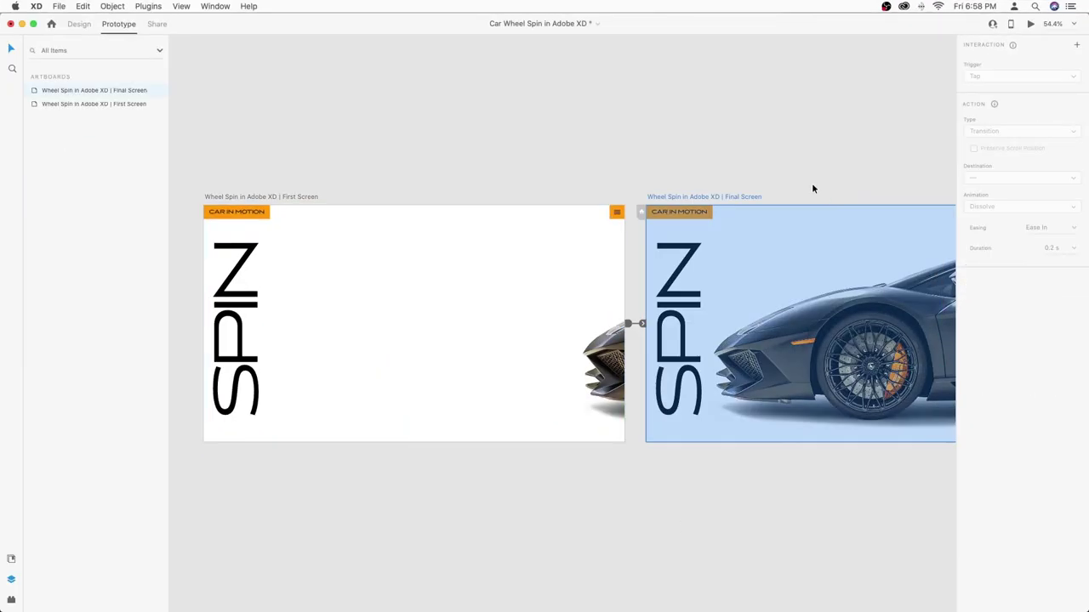
pyautogui.hscroll(5, 804, 193)
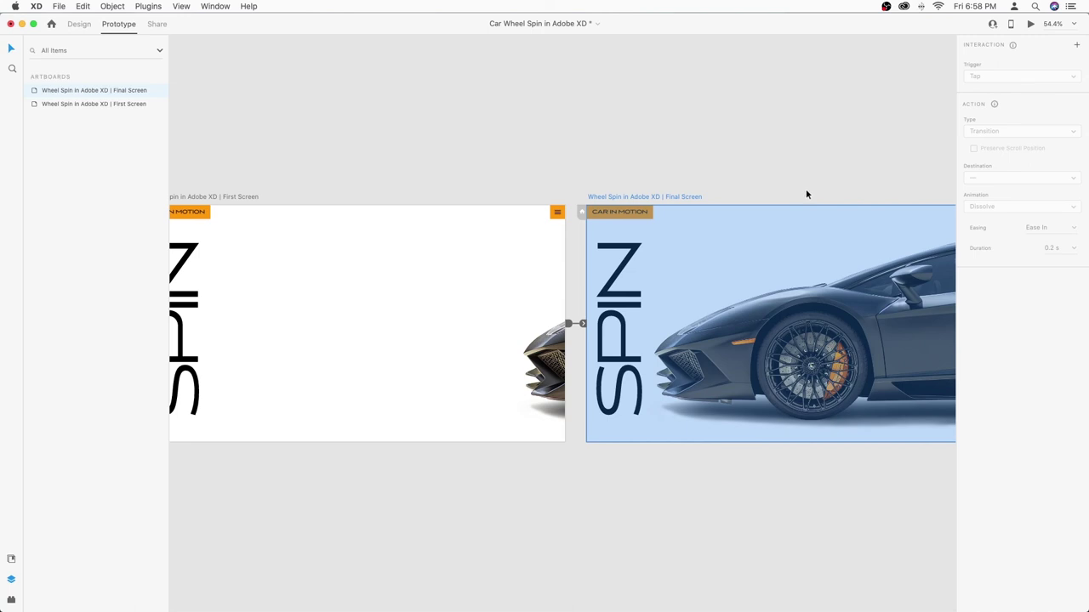
pyautogui.moveTo(890, 312); pyautogui.dragTo(321, 377)
pyautogui.hscroll(-3, 762, 168)
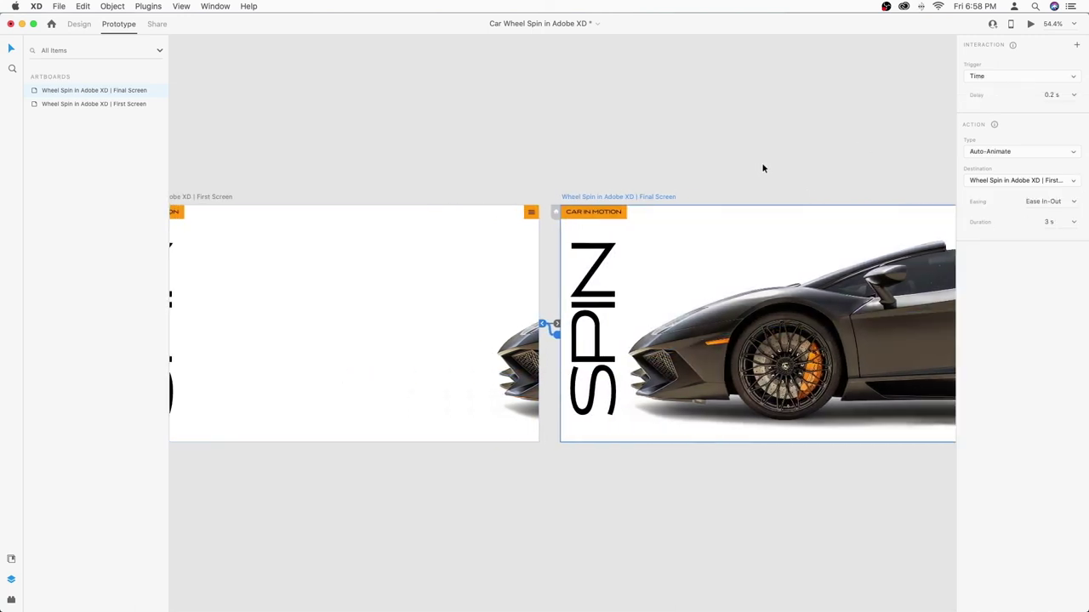
# Step: Preview the prototype's car and wheel animation, and close the preview
pyautogui.click(1030, 24)
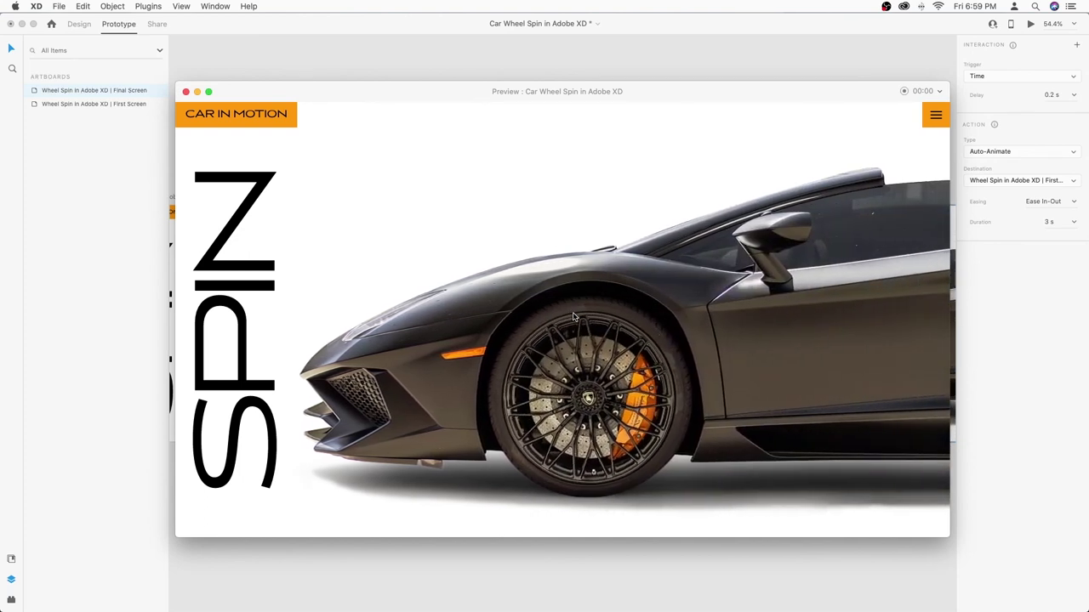
pyautogui.click(186, 91)
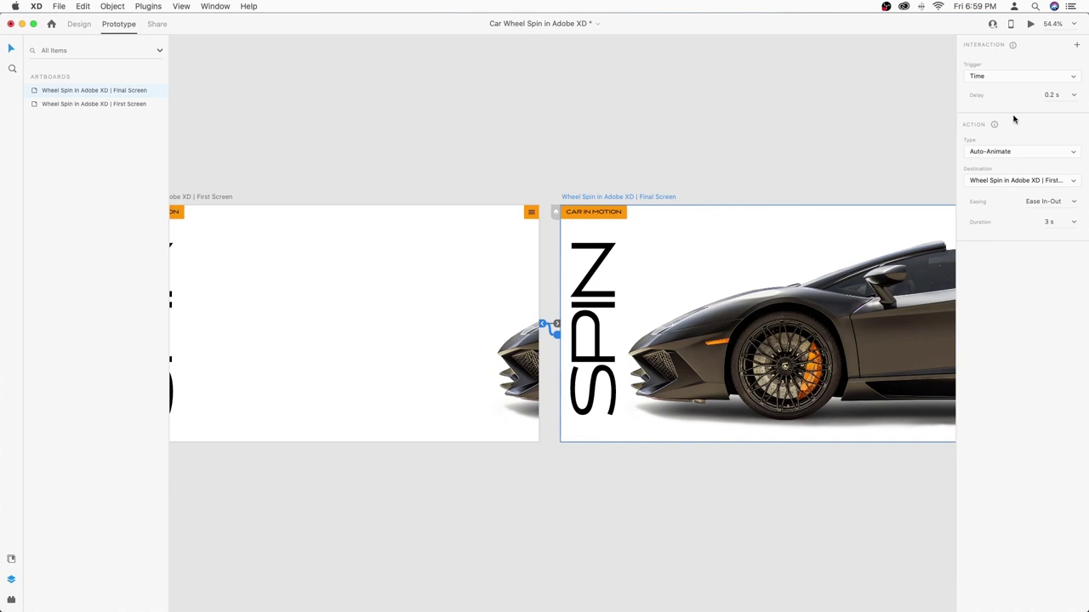
# Step: Open the trigger choices for the Final Screen's interaction
pyautogui.click(1003, 75)
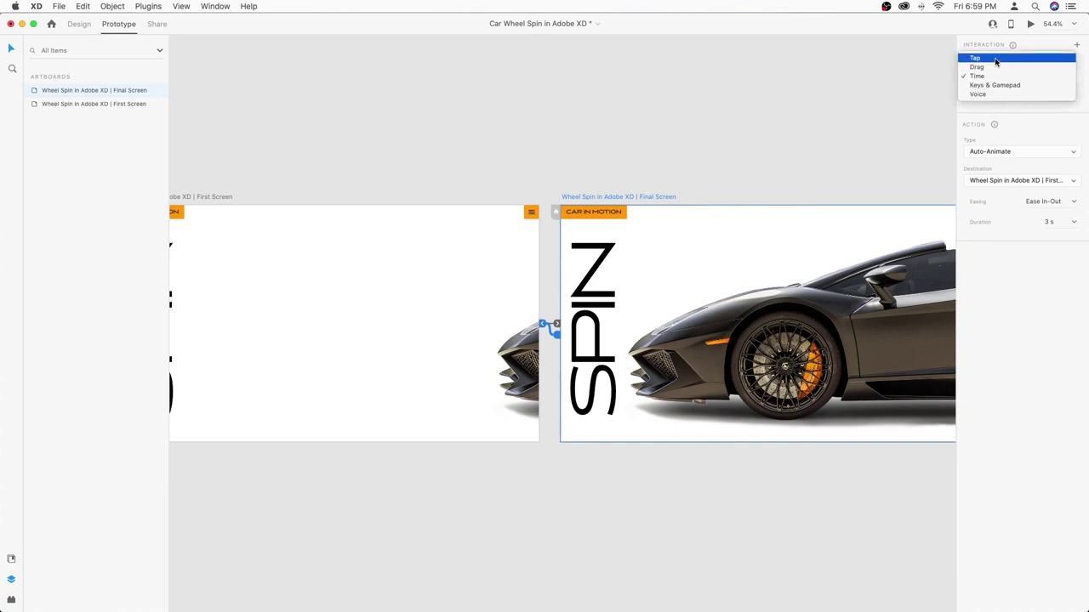